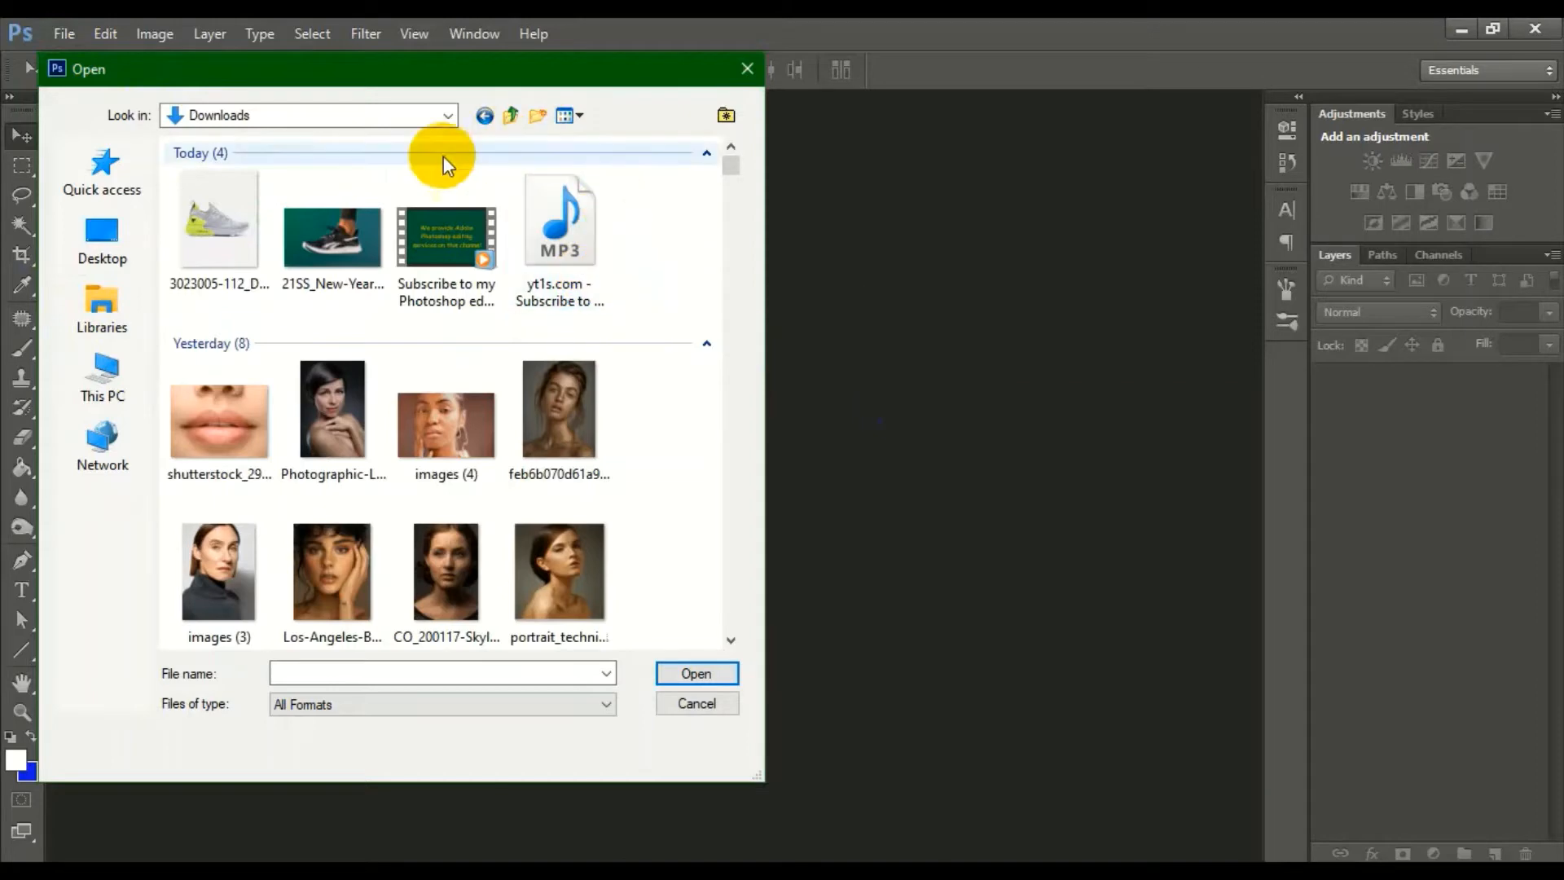
- Open the black running shoe image 21SS_New-Years_FD_Teaser-Small-X4_TB_1_tcm274-618339.jpg from the Downloads folder
double_click(329, 226)
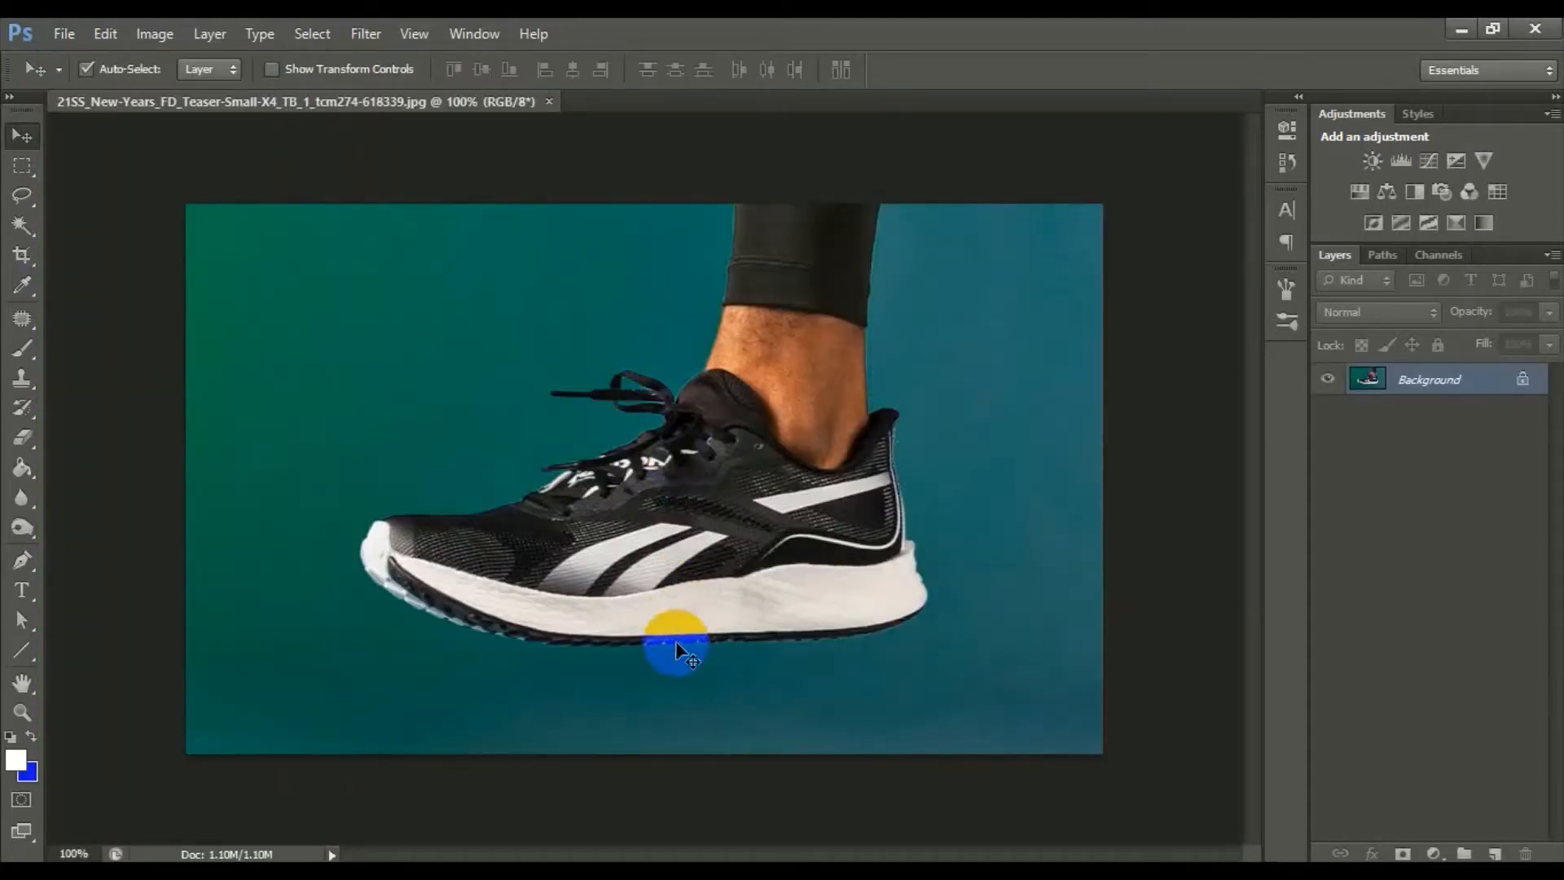
- Start a Pen tool path at the back of the heel and trace it around the rear curve of the outsole
key("ctrl+plus")
key("ctrl+plus")
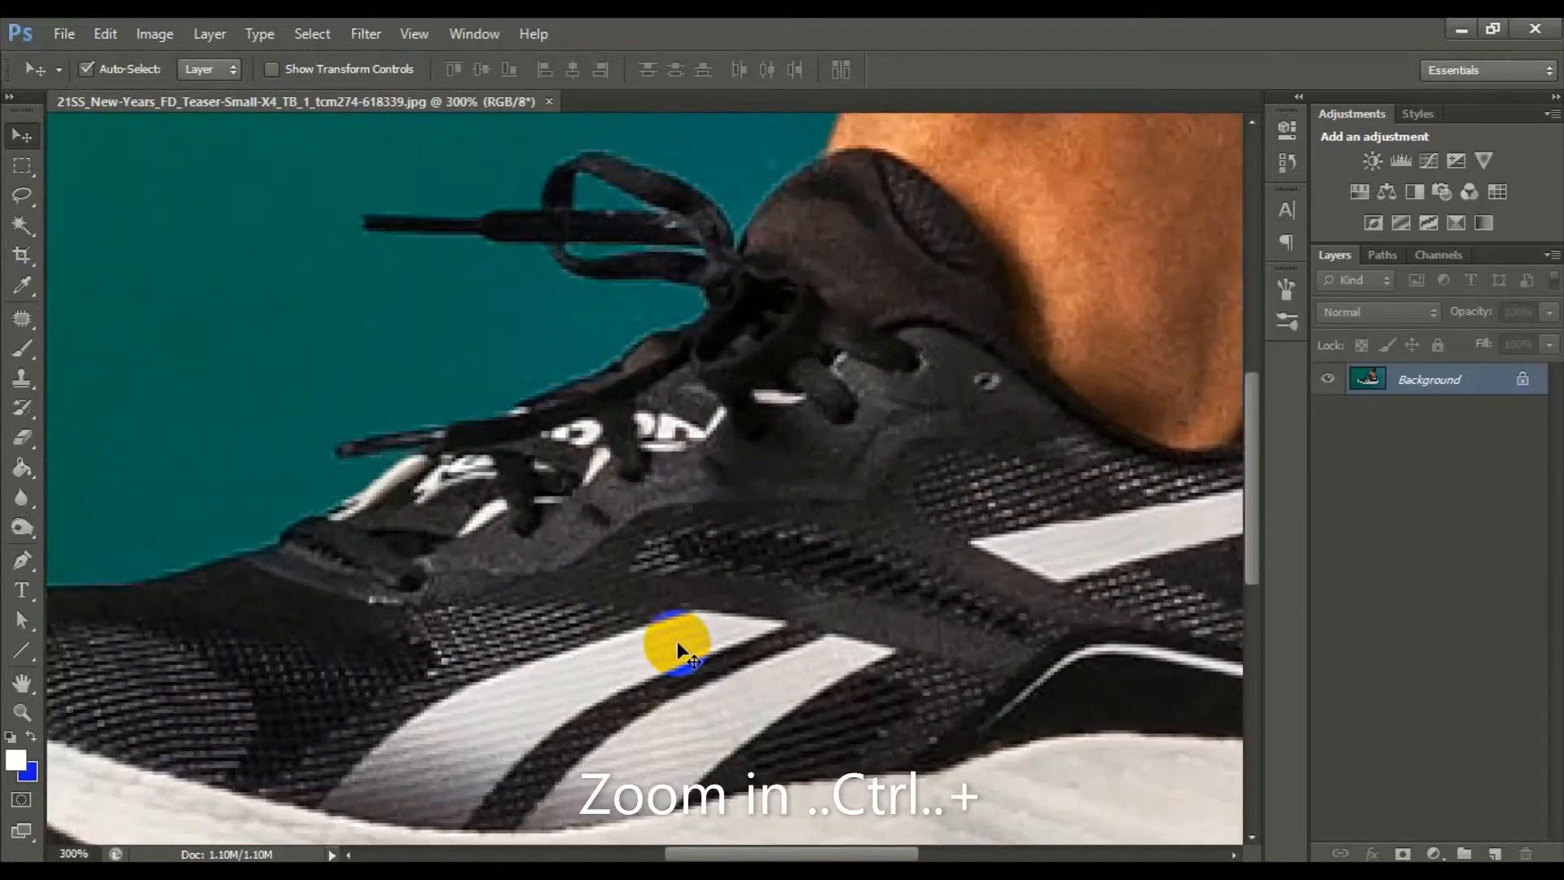
key("space")
left_click_drag(928, 686, 603, 493)
left_click_drag(1132, 774, 653, 594)
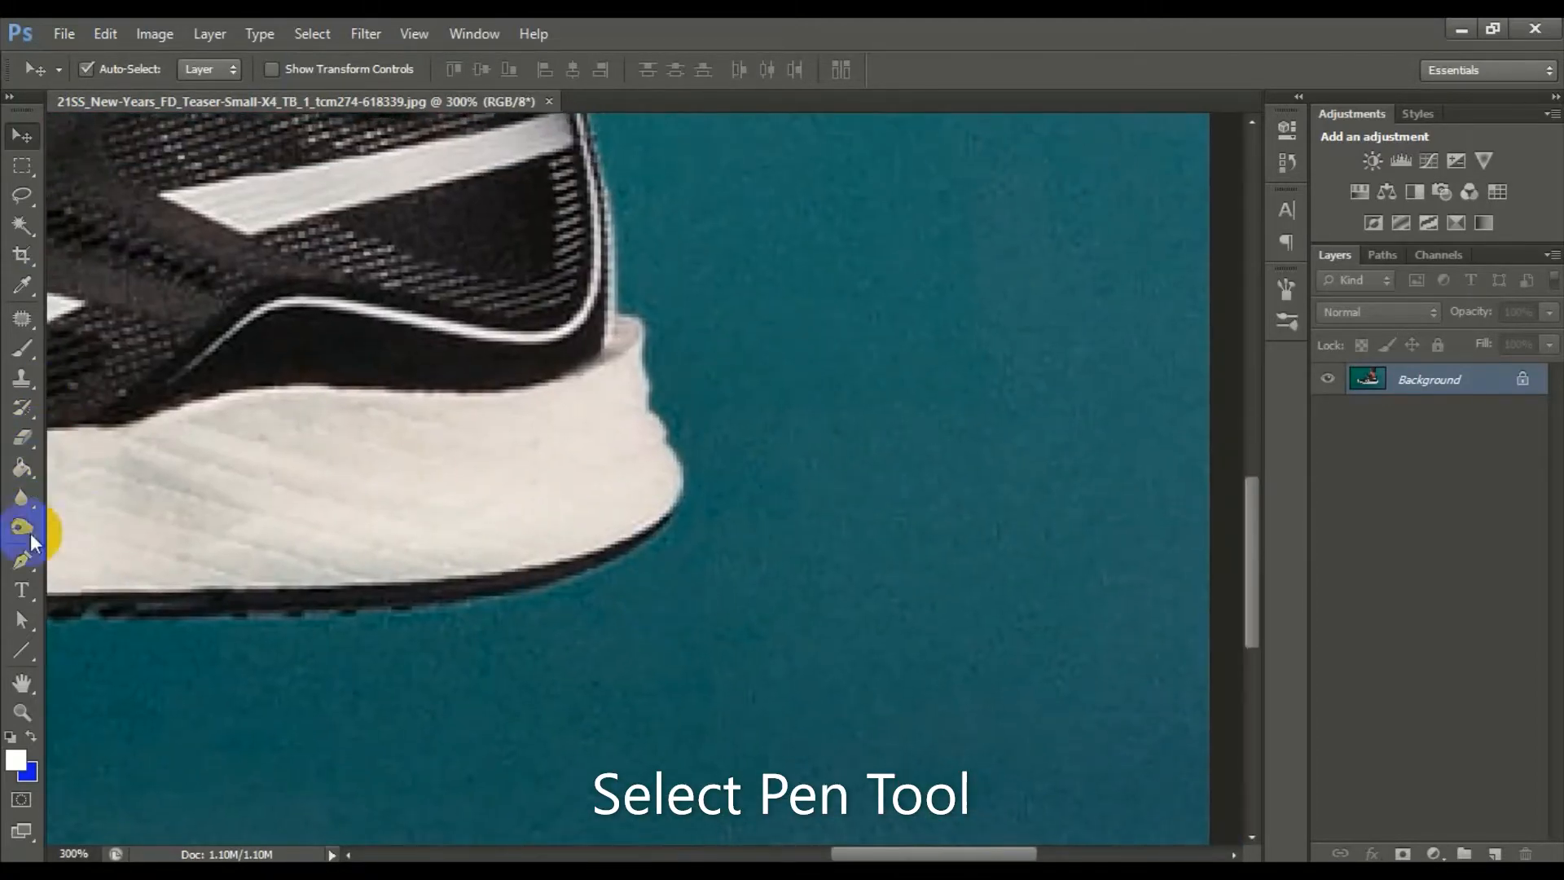
left_click(25, 562)
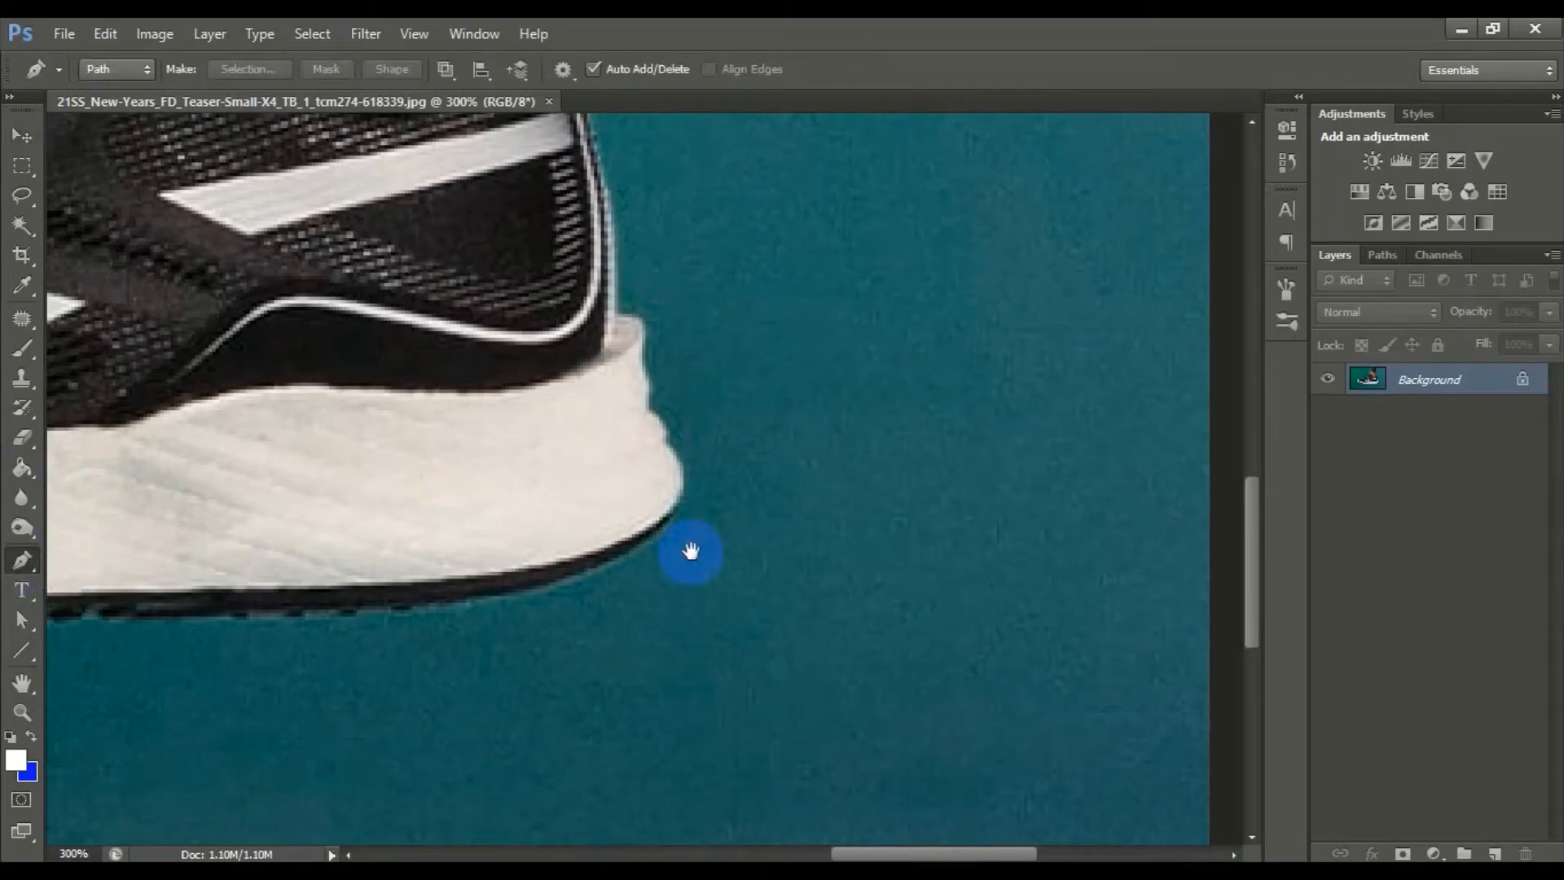
scroll(691, 552, "up", 3)
left_click_drag(655, 409, 843, 550)
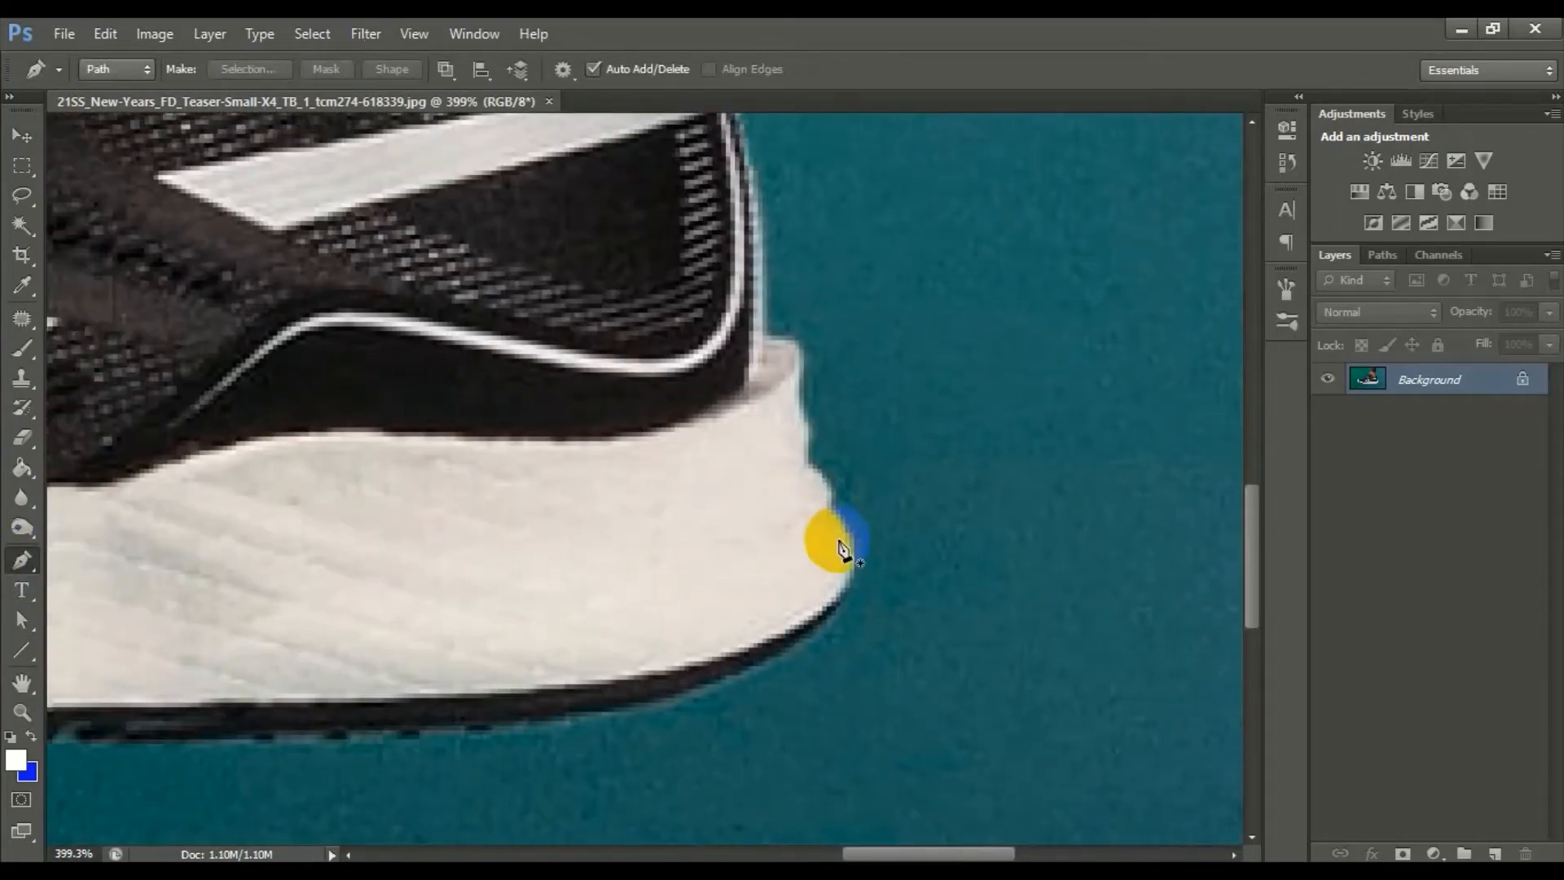
left_click_drag(788, 629, 758, 673)
left_click_drag(524, 721, 422, 729)
left_click(407, 735)
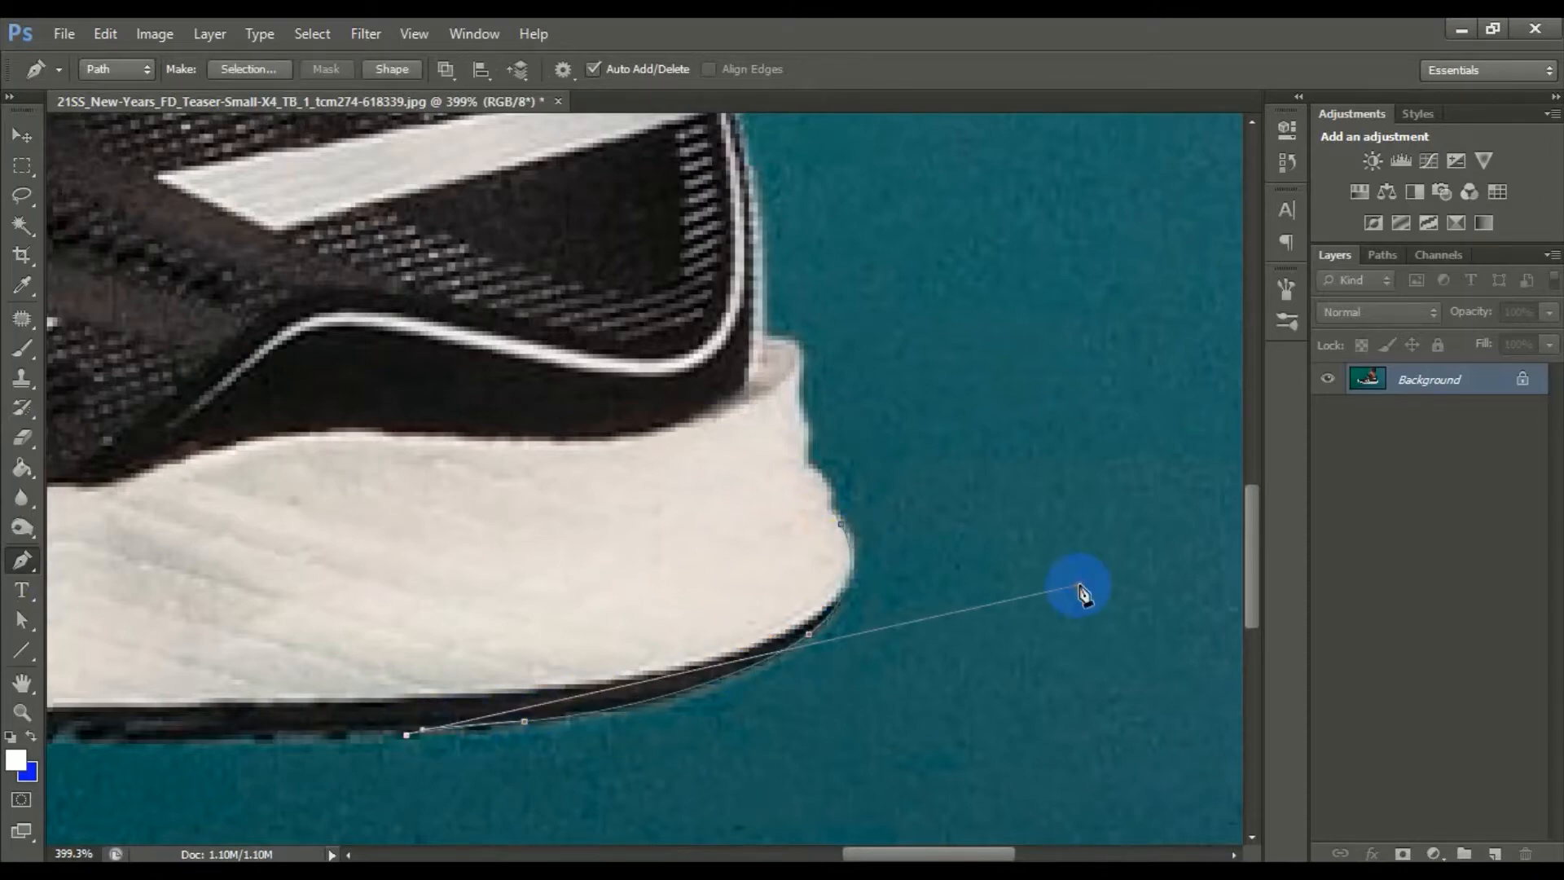
key("ctrl+z")
- Continue the path along the outsole's lower edge from the heel curve to beneath the midfoot
left_click_drag(706, 640, 1214, 454)
left_click_drag(930, 544, 995, 541)
left_click(972, 544)
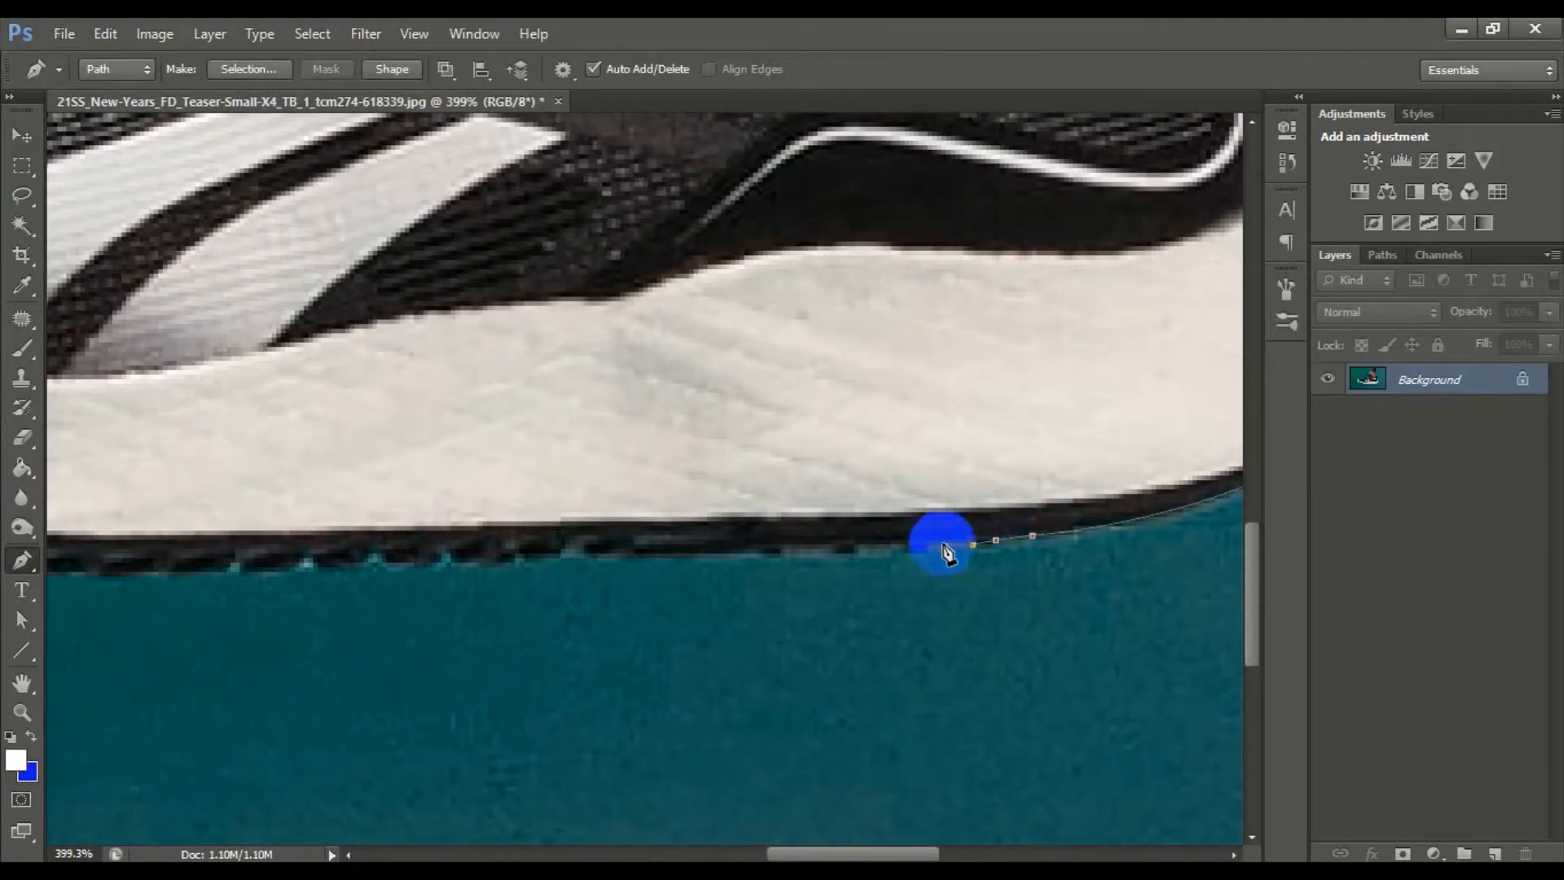
left_click(904, 552)
left_click_drag(829, 558, 785, 553)
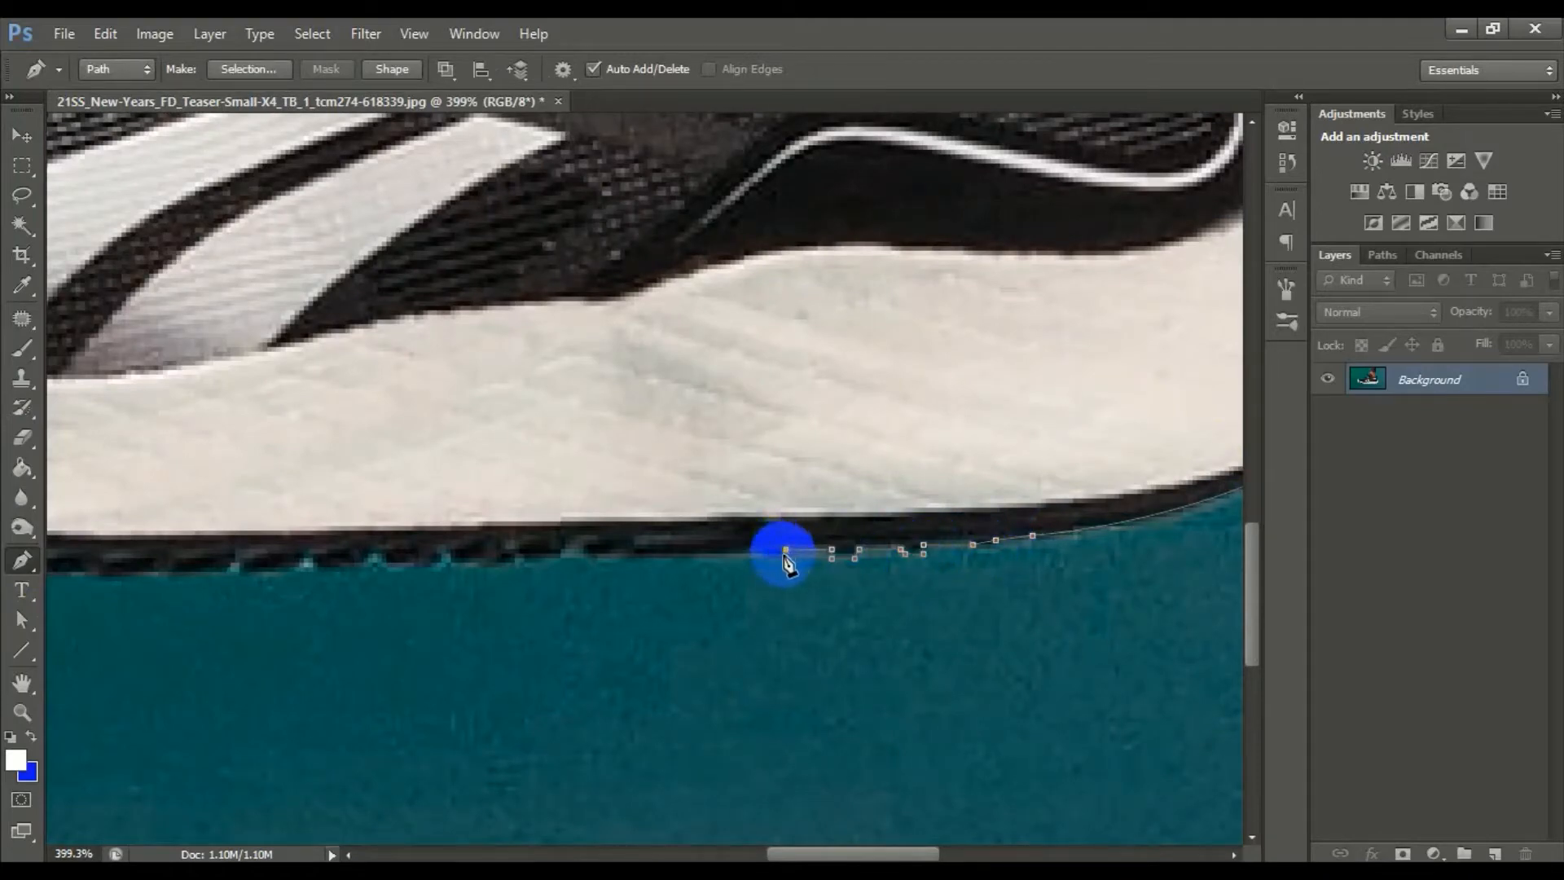
left_click(762, 553)
left_click(561, 554)
left_click(560, 562)
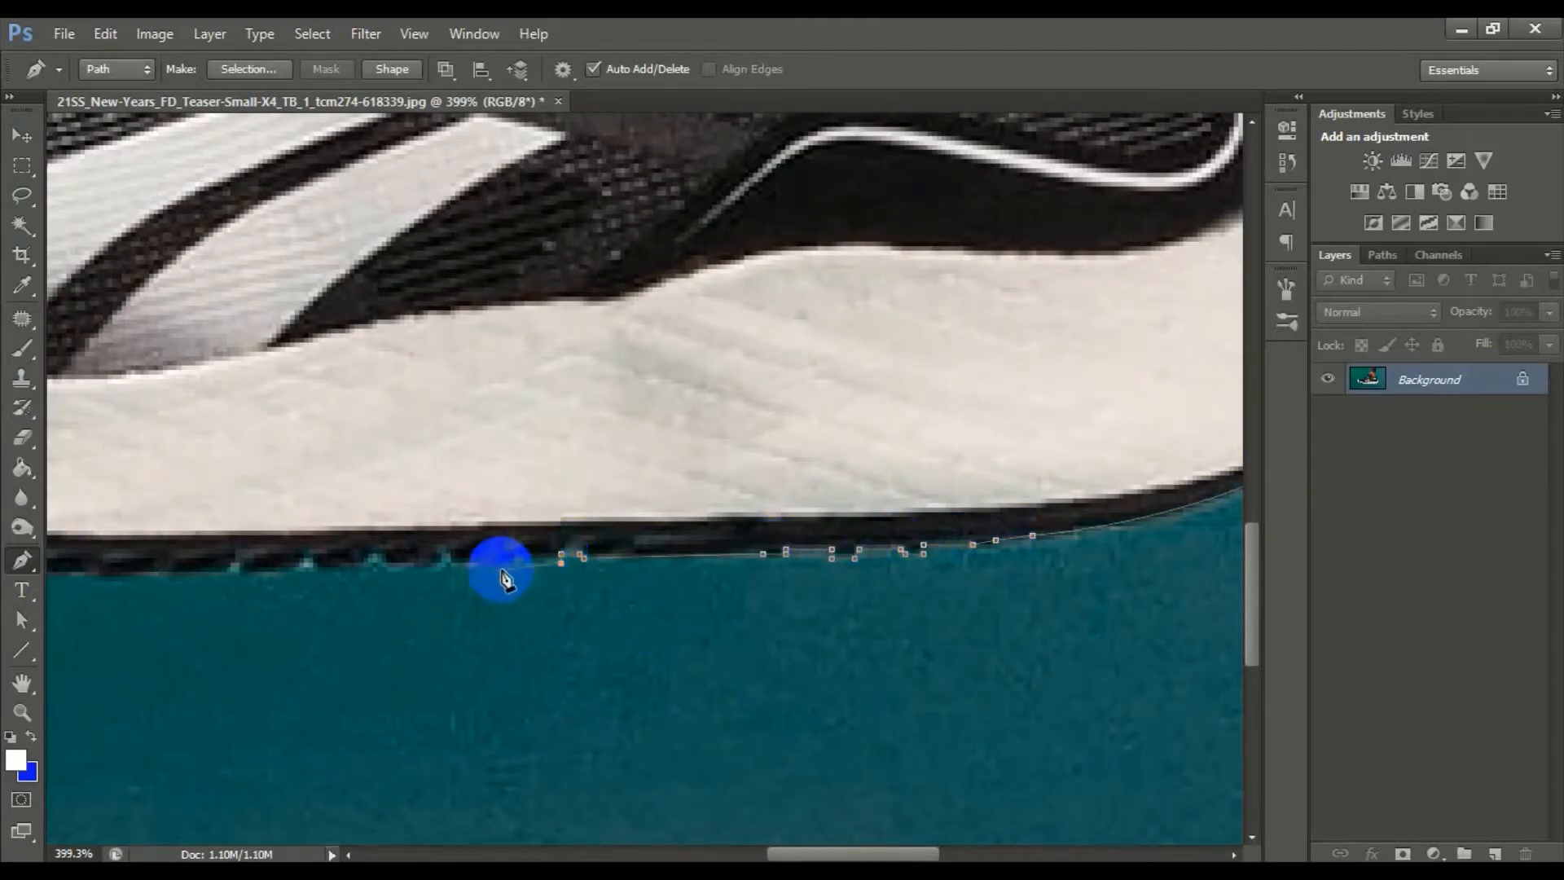
left_click(452, 558)
left_click(438, 562)
left_click(386, 570)
left_click(359, 567)
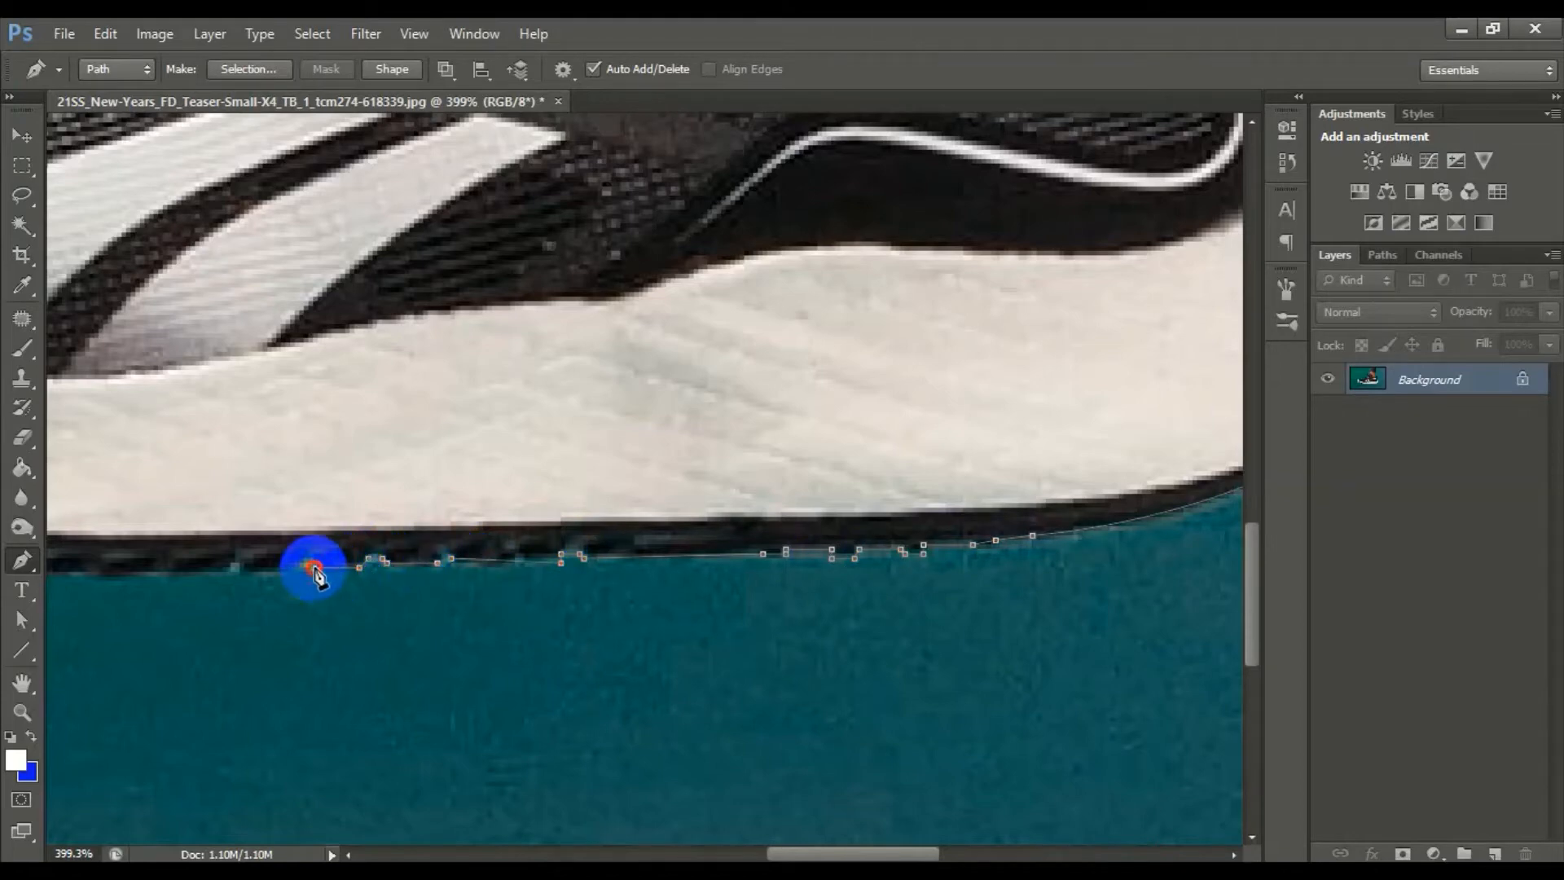
- Trace the path along the tread edge under the middle of the sole, following its small notches
scroll(339, 614, "left", 5)
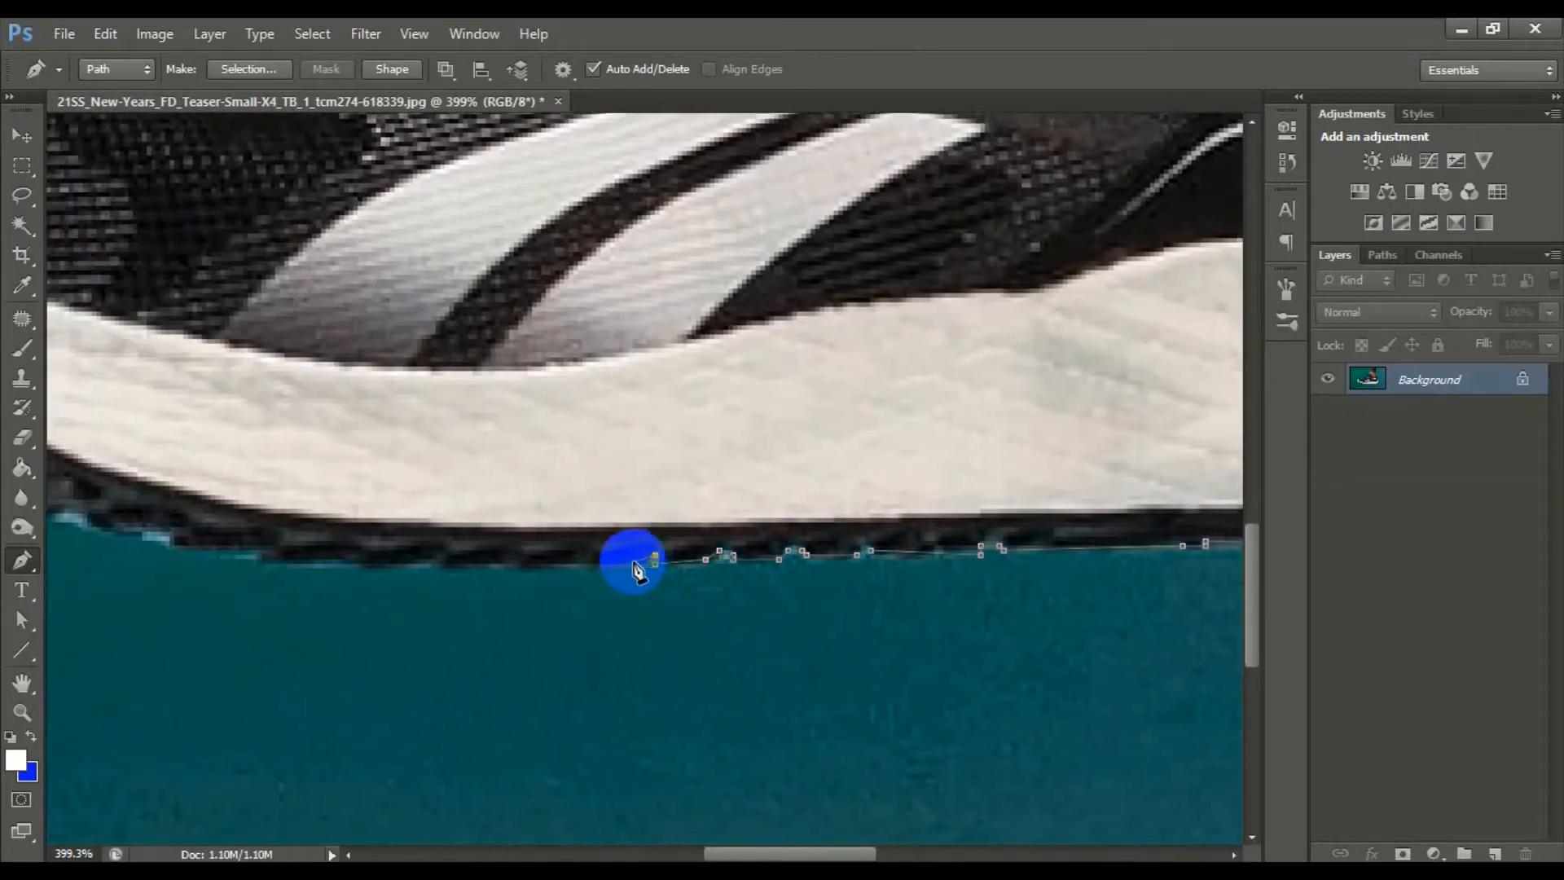
left_click(632, 564)
left_click(583, 563)
left_click(568, 564)
left_click(551, 568)
left_click(505, 574)
left_click(500, 560)
left_click(390, 569)
- Extend the path along the rising forefoot tread and its light-coloured lugs towards the toe
left_click_drag(271, 566, 875, 600)
left_click_drag(816, 601, 796, 601)
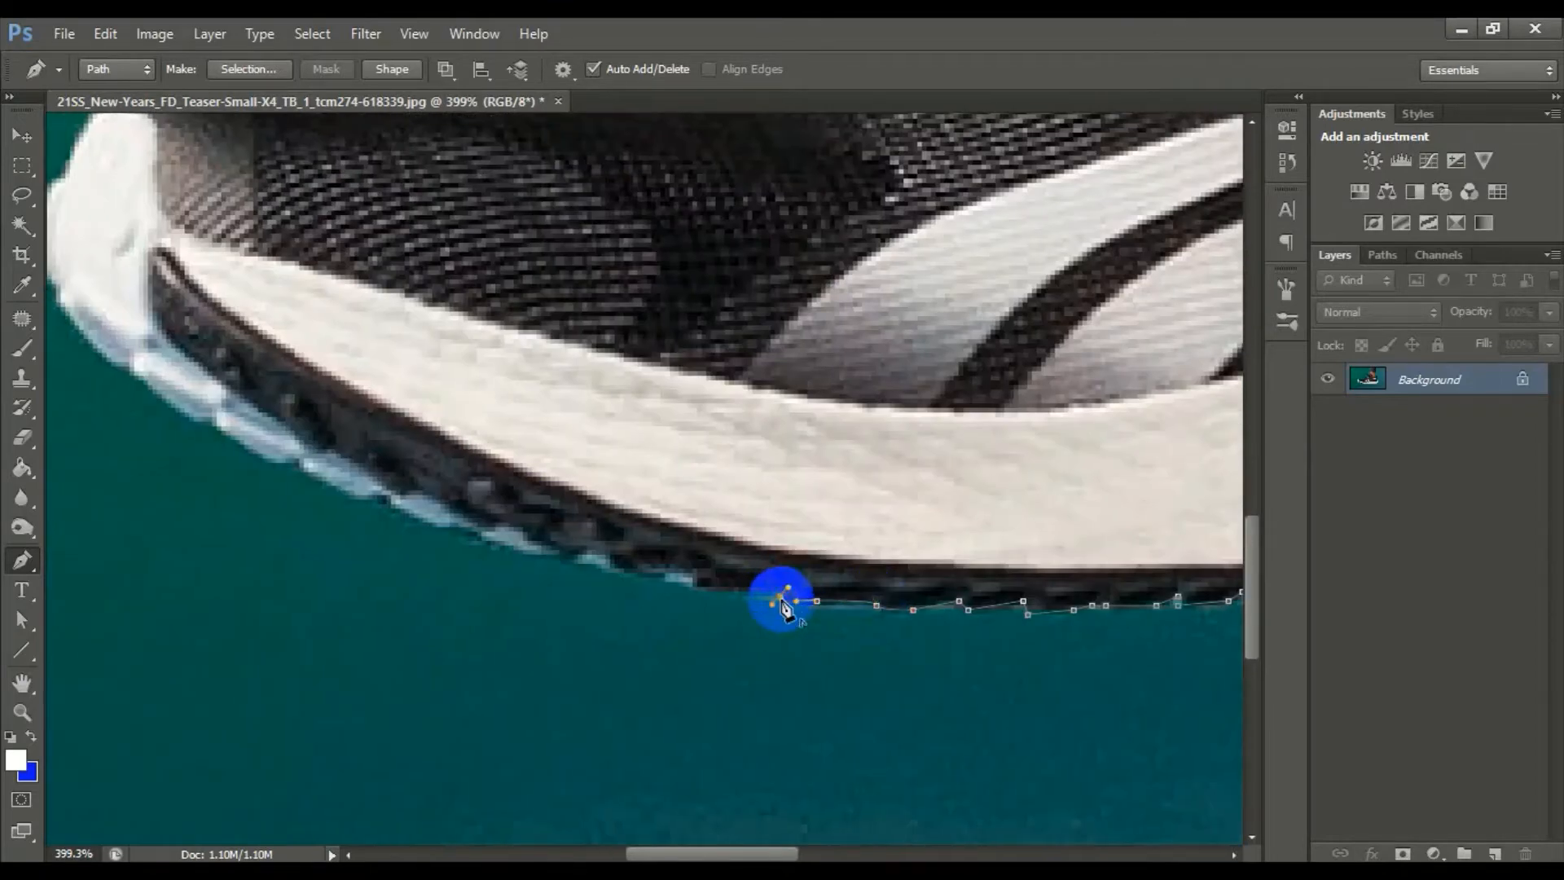
left_click(780, 598, "alt")
left_click(723, 593)
left_click_drag(687, 581, 1046, 612)
left_click(1115, 617, "alt")
left_click(1032, 604)
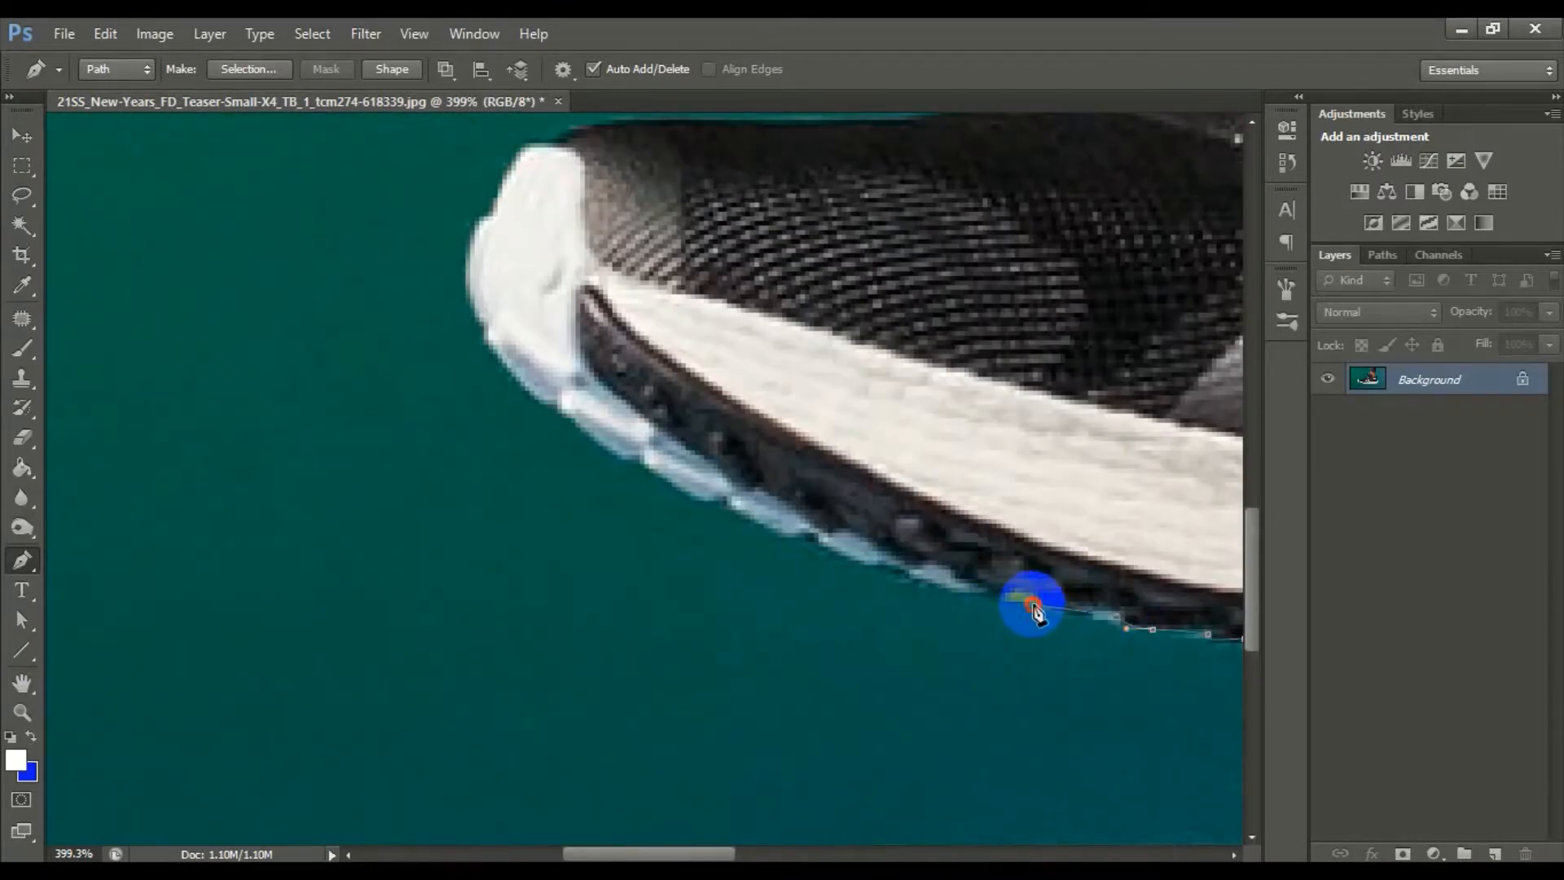
left_click(1007, 601)
left_click(783, 546)
left_click(662, 479)
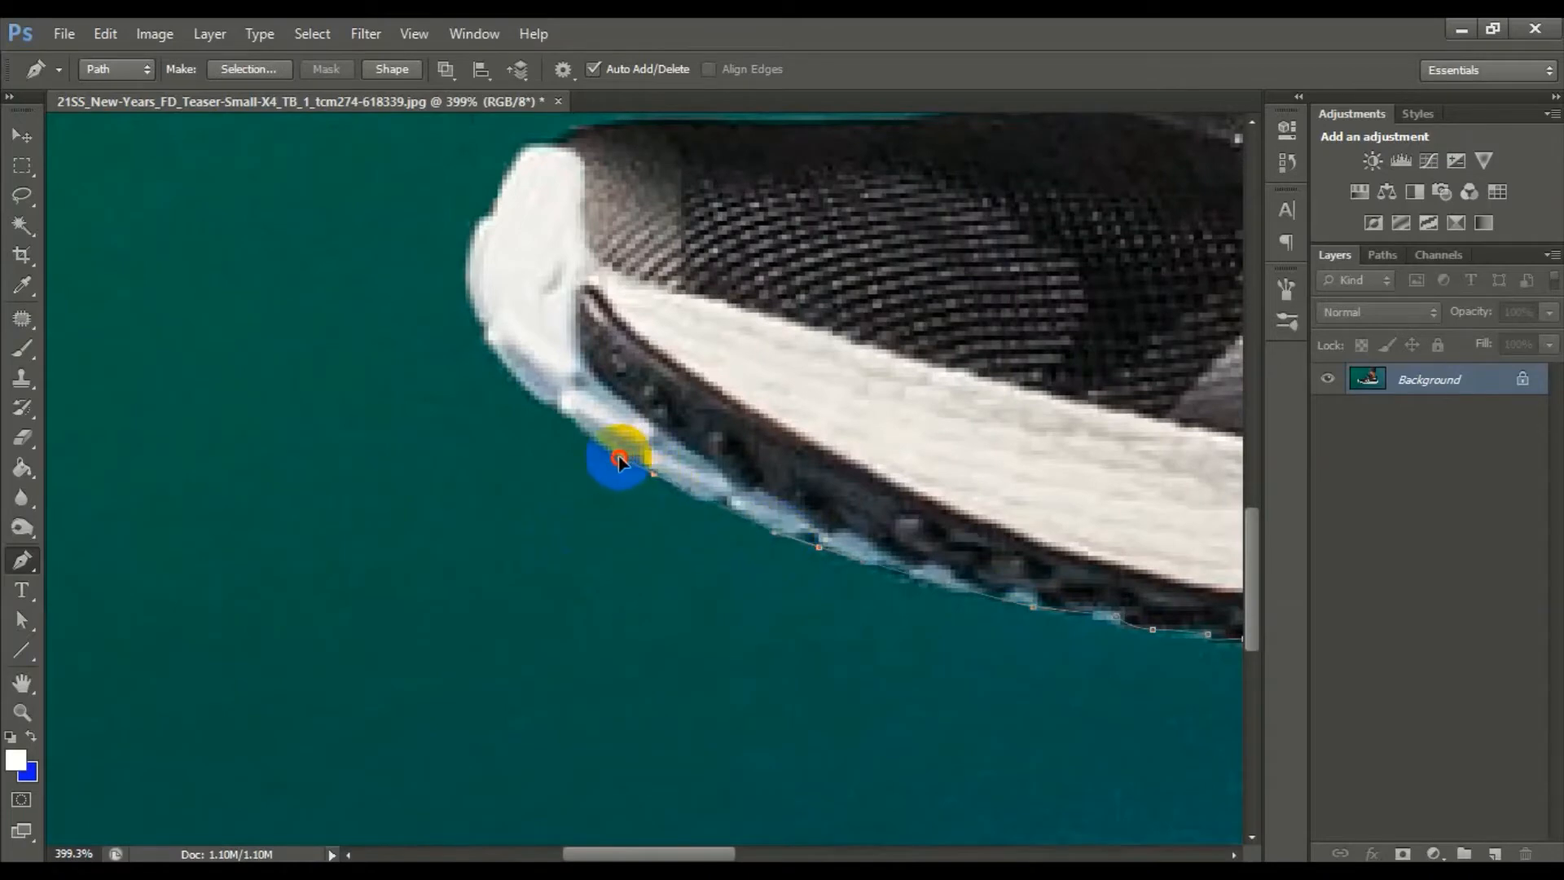
- Trace the path around the white toe tip, breaking the curve handles at the corner points
left_click_drag(724, 551, 850, 606)
key("ctrl+z")
left_click_drag(636, 550, 965, 686)
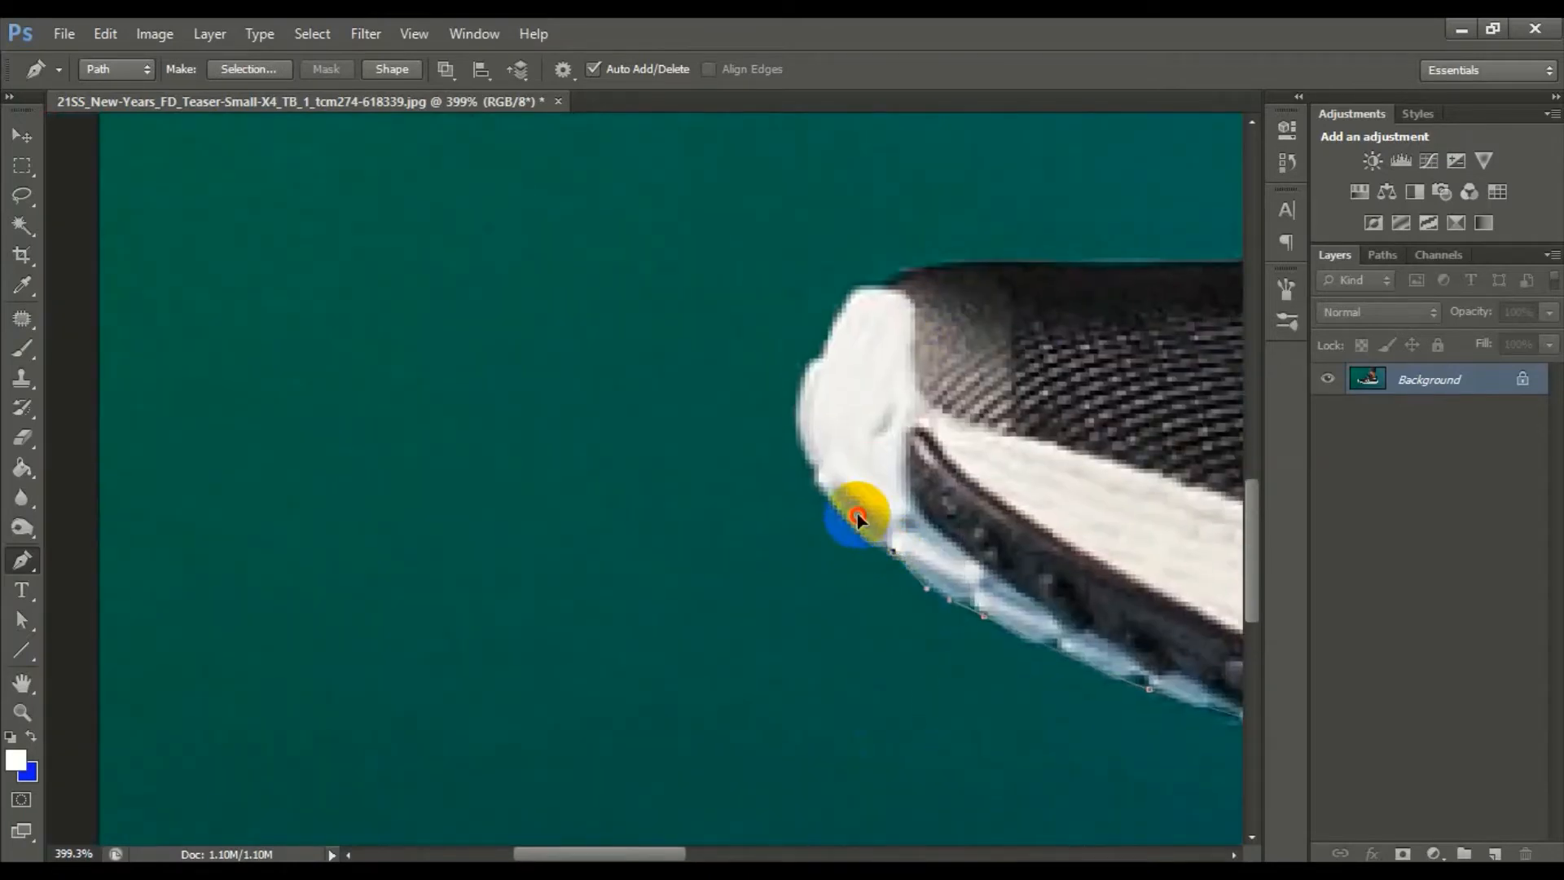
left_click(894, 551, "alt")
left_click_drag(815, 479, 507, 585)
left_click(815, 479, "alt")
left_click_drag(442, 514, 460, 481)
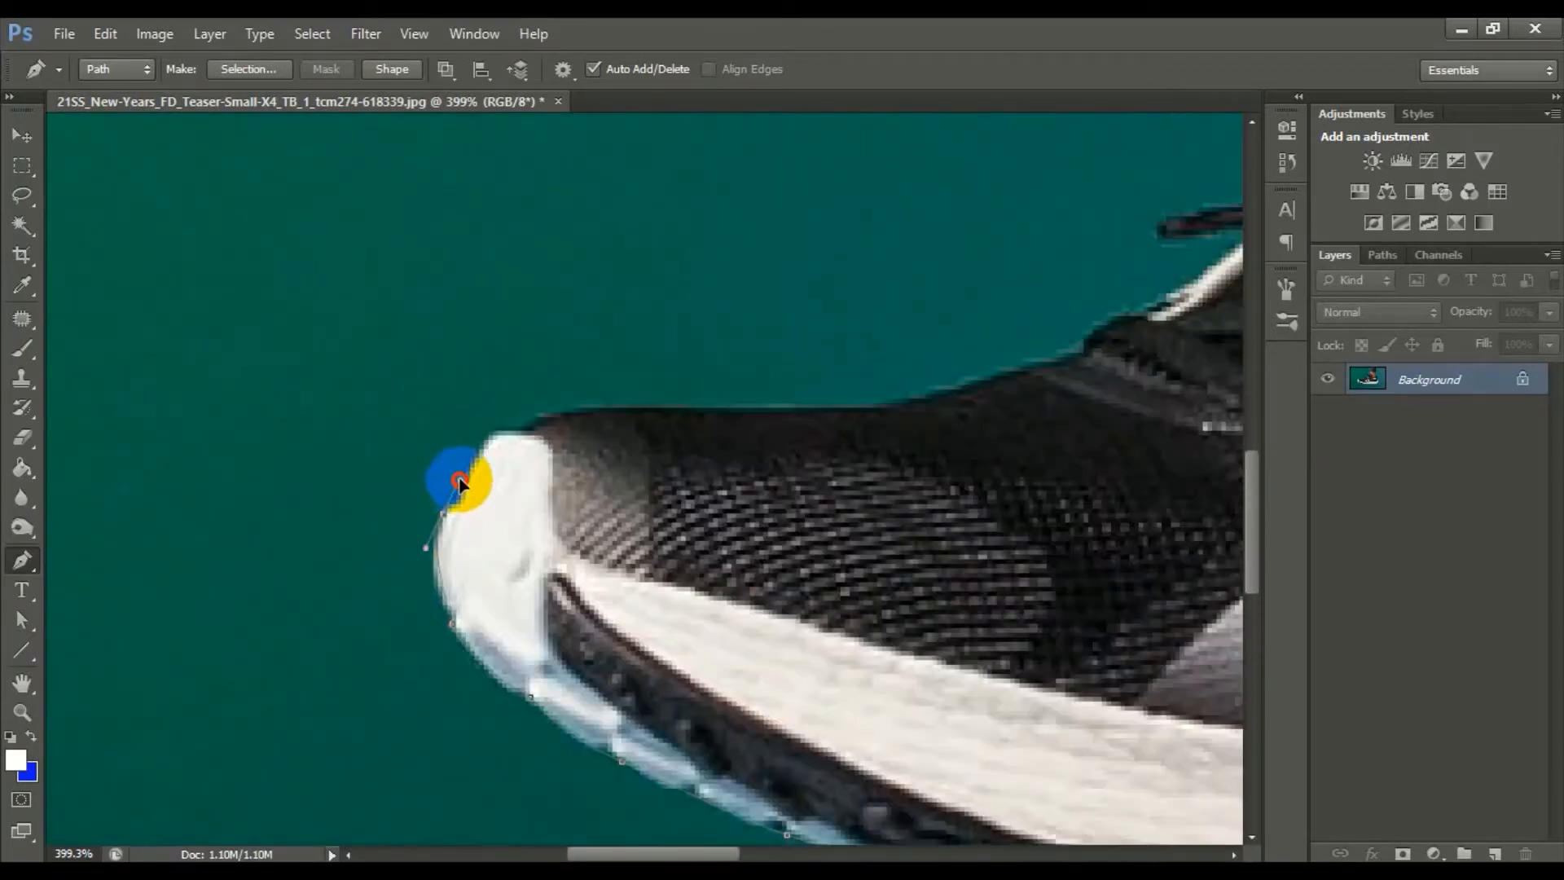
left_click(442, 514, "alt")
left_click(465, 482)
- Continue the path over the top of the toe box and up to the base of the laces
left_click_drag(530, 422, 573, 412)
left_click_drag(707, 514, 495, 541)
left_click_drag(492, 436, 624, 431)
left_click_drag(782, 404, 867, 372)
left_click_drag(815, 444, 712, 502)
key("ctrl+z")
left_click_drag(944, 404, 524, 436)
left_click_drag(588, 398, 421, 581)
left_click(452, 532)
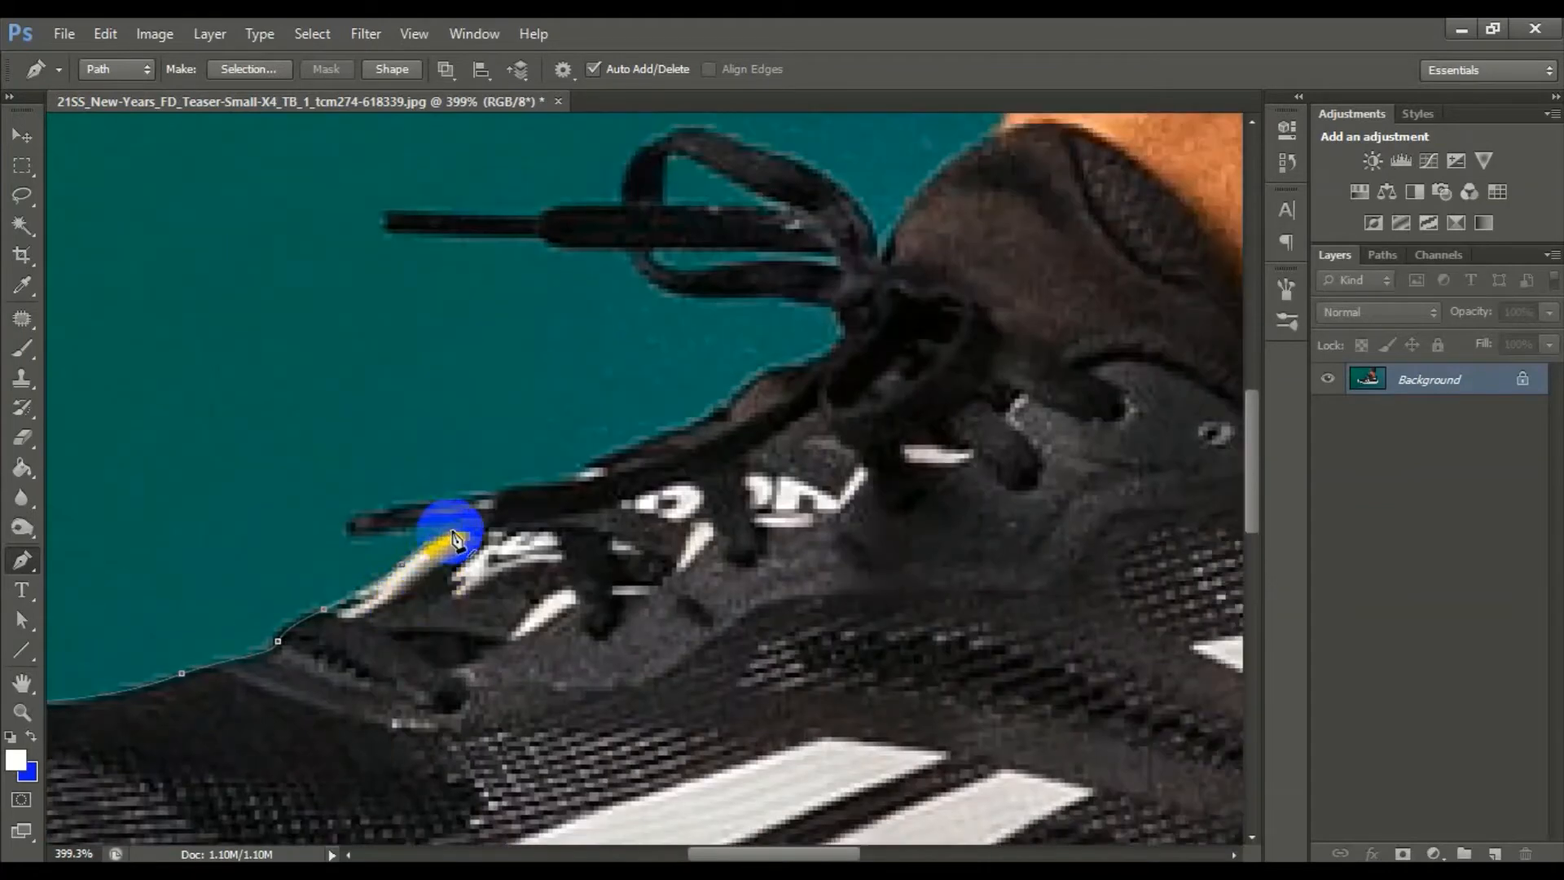
- Trace the path around the lower loose lace end, up the laced edge and along the underside of the bow
left_click_drag(365, 531, 401, 509)
left_click(365, 531, "alt")
left_click_drag(475, 500, 493, 498)
left_click_drag(583, 474, 478, 538)
left_click_drag(523, 520, 434, 609)
left_click_drag(490, 559, 670, 547)
left_click_drag(534, 505, 644, 517)
- Outline the upper loose lace end, going around its tip and back to the bow loop
left_click(829, 532)
left_click(641, 509)
left_click(641, 491)
left_click(798, 495)
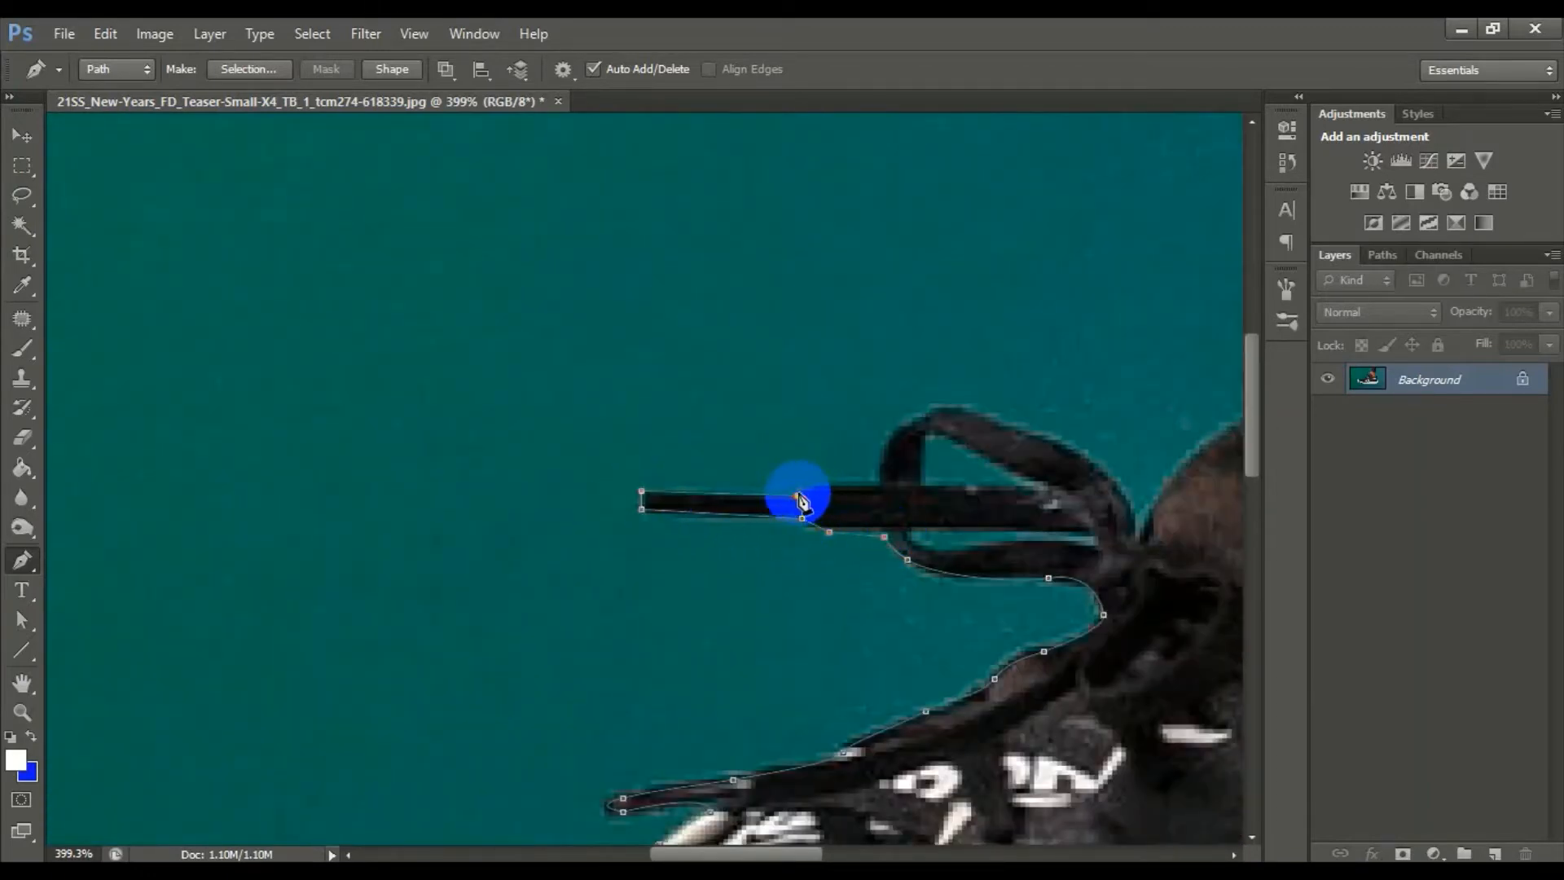
left_click_drag(834, 486, 859, 485)
left_click(880, 487)
- Trace the path over the outside of the bow loop, down to the knot and onto the shoe's tongue
left_click_drag(909, 536, 430, 643)
mouse_move(470, 517)
left_mouse_down()
mouse_move(527, 513)
mouse_move(489, 516)
left_mouse_up()
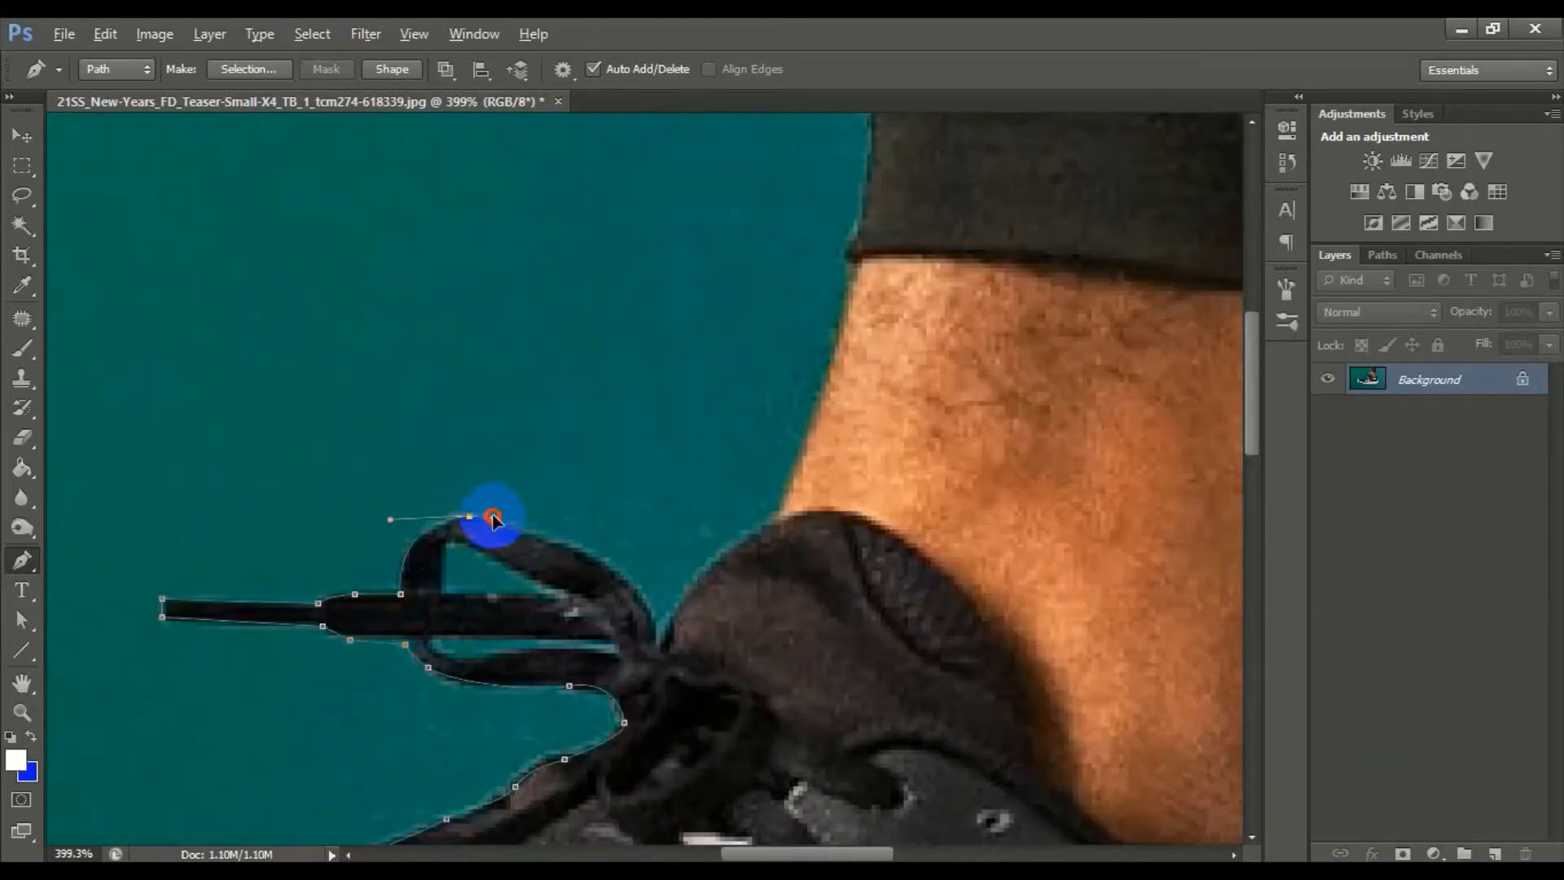
left_click(546, 538)
left_click_drag(647, 611, 658, 661)
left_click_drag(729, 549, 782, 525)
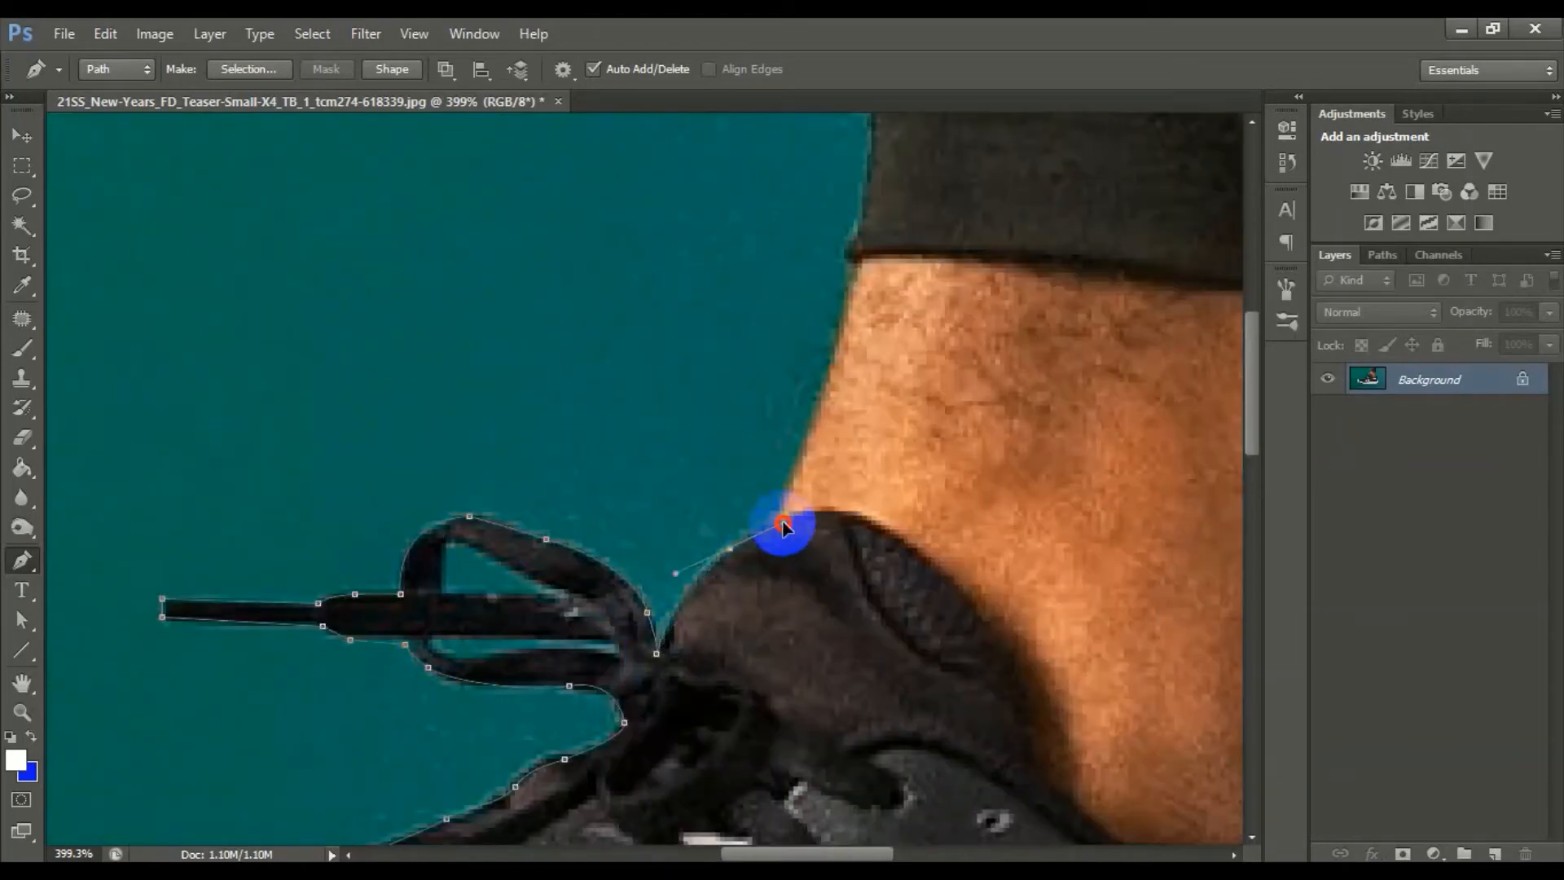
left_click_drag(796, 464, 797, 463)
left_click_drag(865, 291, 775, 482)
left_click(663, 429)
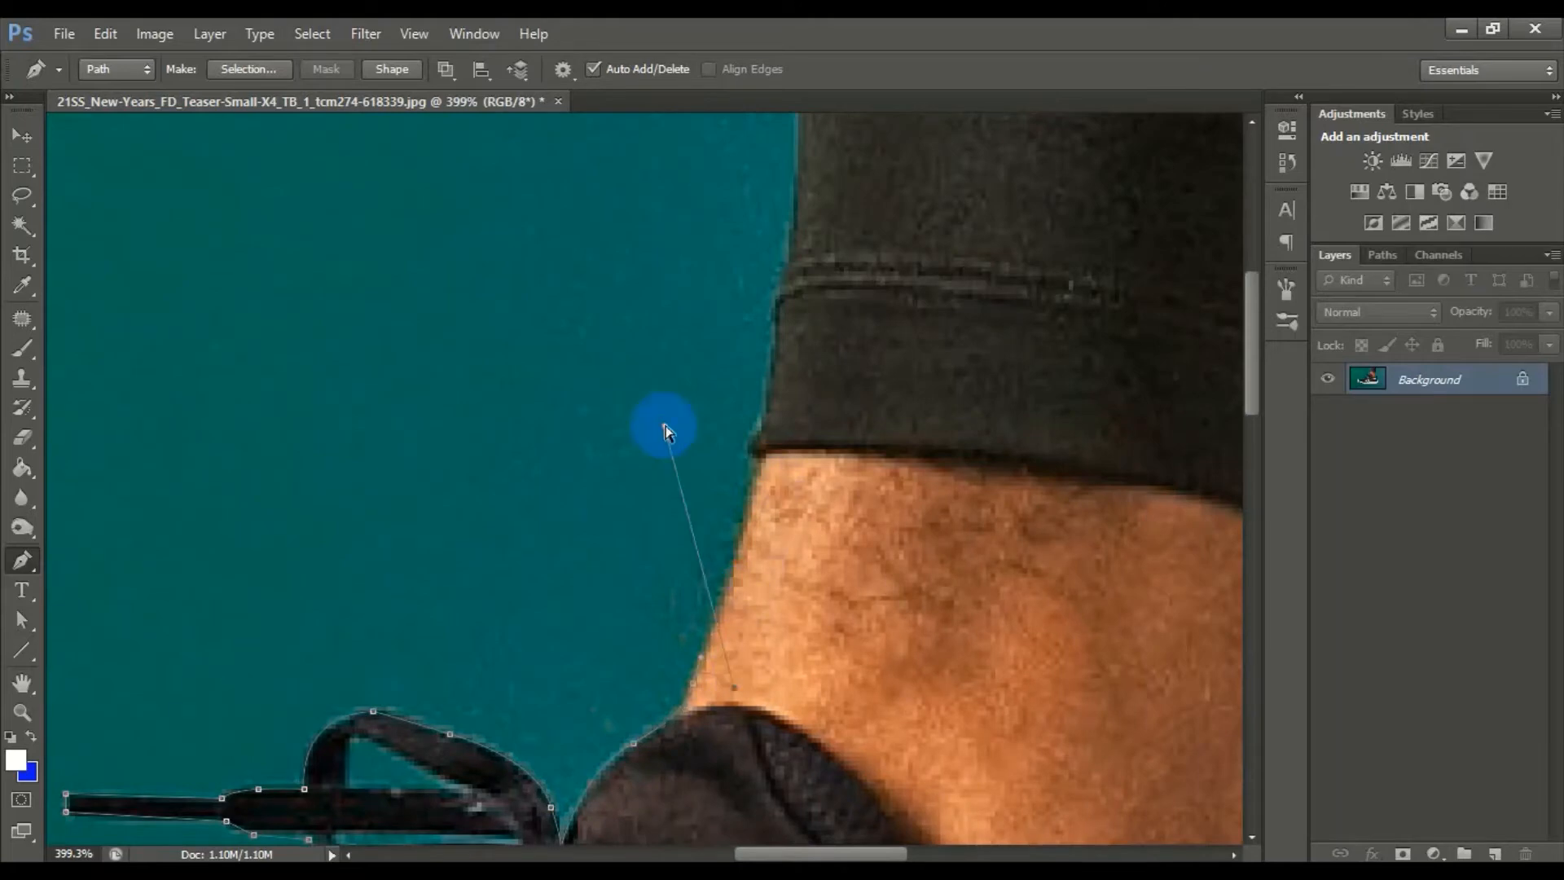
key("ctrl+z")
left_click_drag(690, 566, 626, 359)
left_click(1286, 169)
left_click(1124, 411)
left_click(1287, 163)
- Trace the path over the tongue and along the collar opening around the ankle to the heel collar
left_click_drag(757, 534, 847, 599)
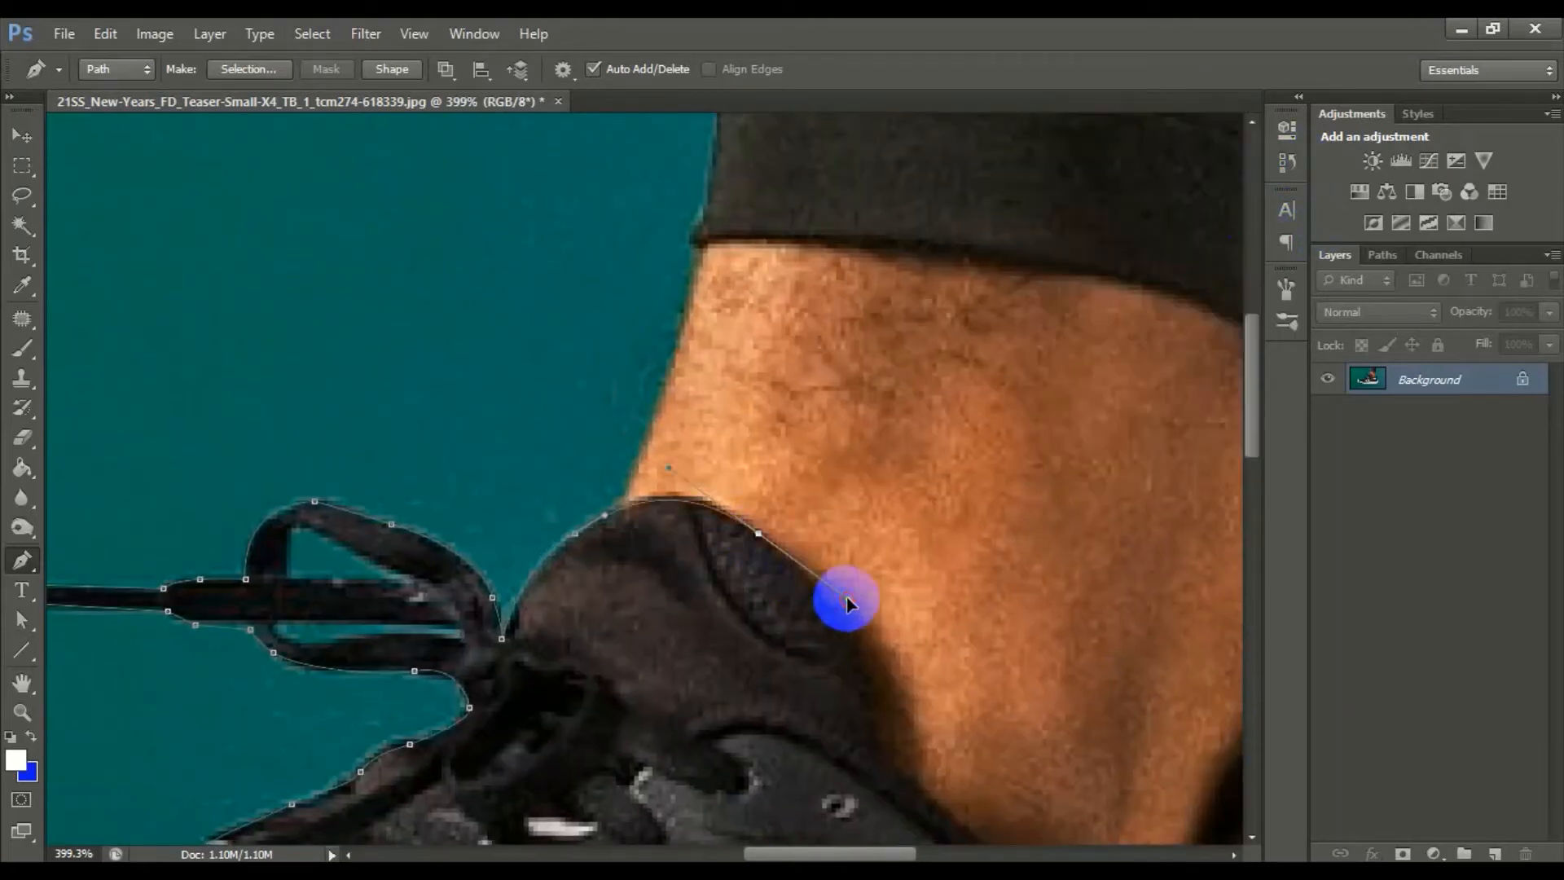
left_click_drag(882, 735, 890, 756)
left_click_drag(935, 814, 738, 453)
mouse_move(927, 471)
left_mouse_down()
mouse_move(1043, 424)
mouse_move(945, 445)
left_mouse_up()
left_click_drag(996, 393, 1008, 379)
left_click_drag(1003, 320, 1018, 476)
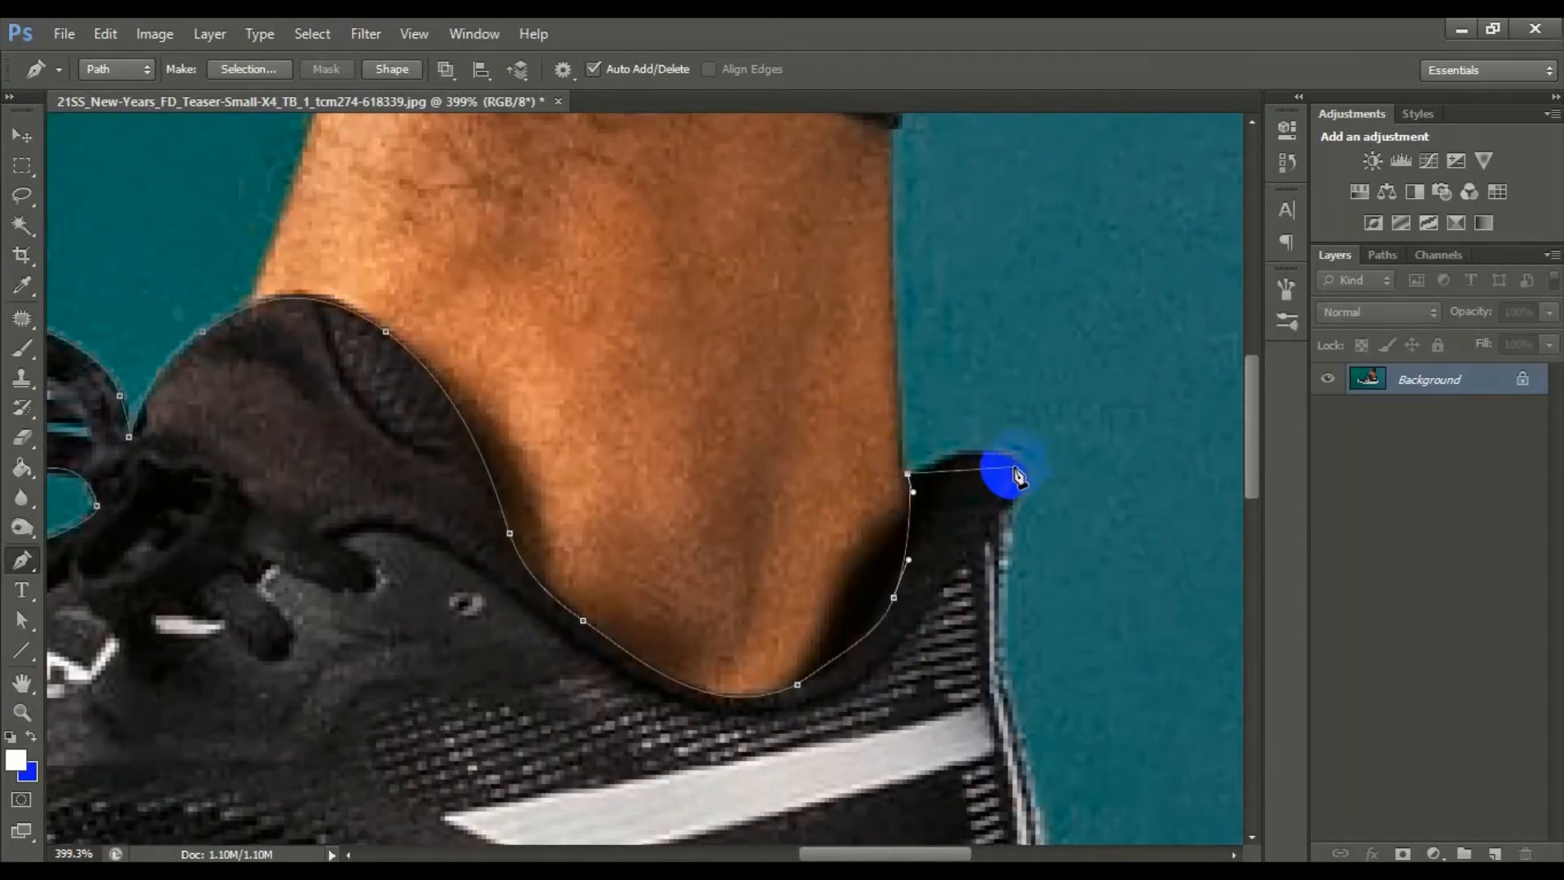
- Trace the path down the back of the heel and close it at its starting point on the sole
left_click_drag(995, 601, 897, 339)
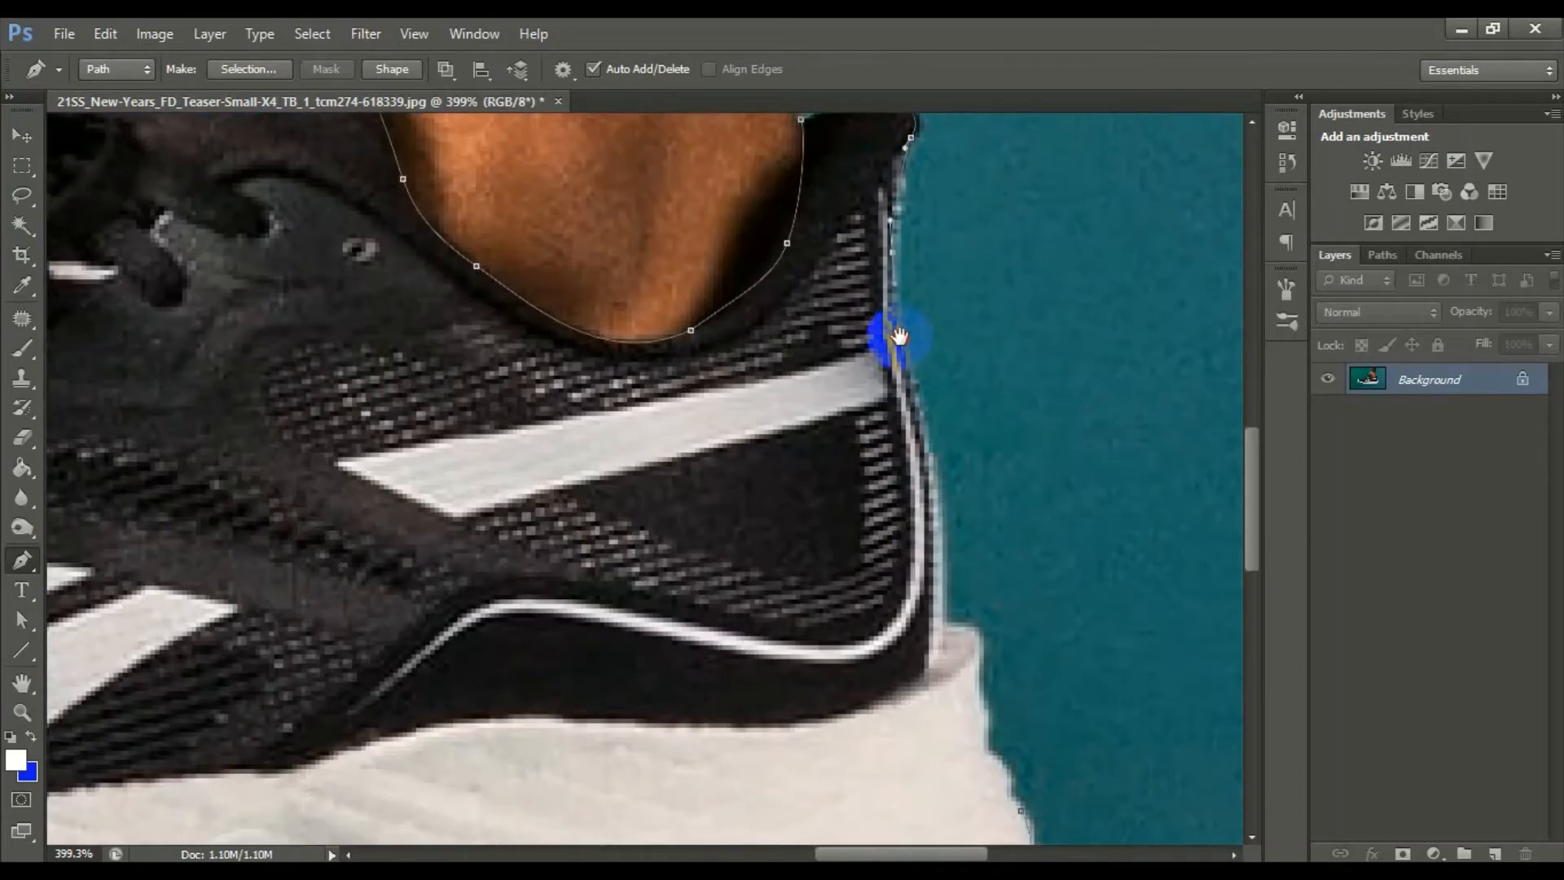
left_click_drag(925, 464, 958, 383)
left_click(965, 502)
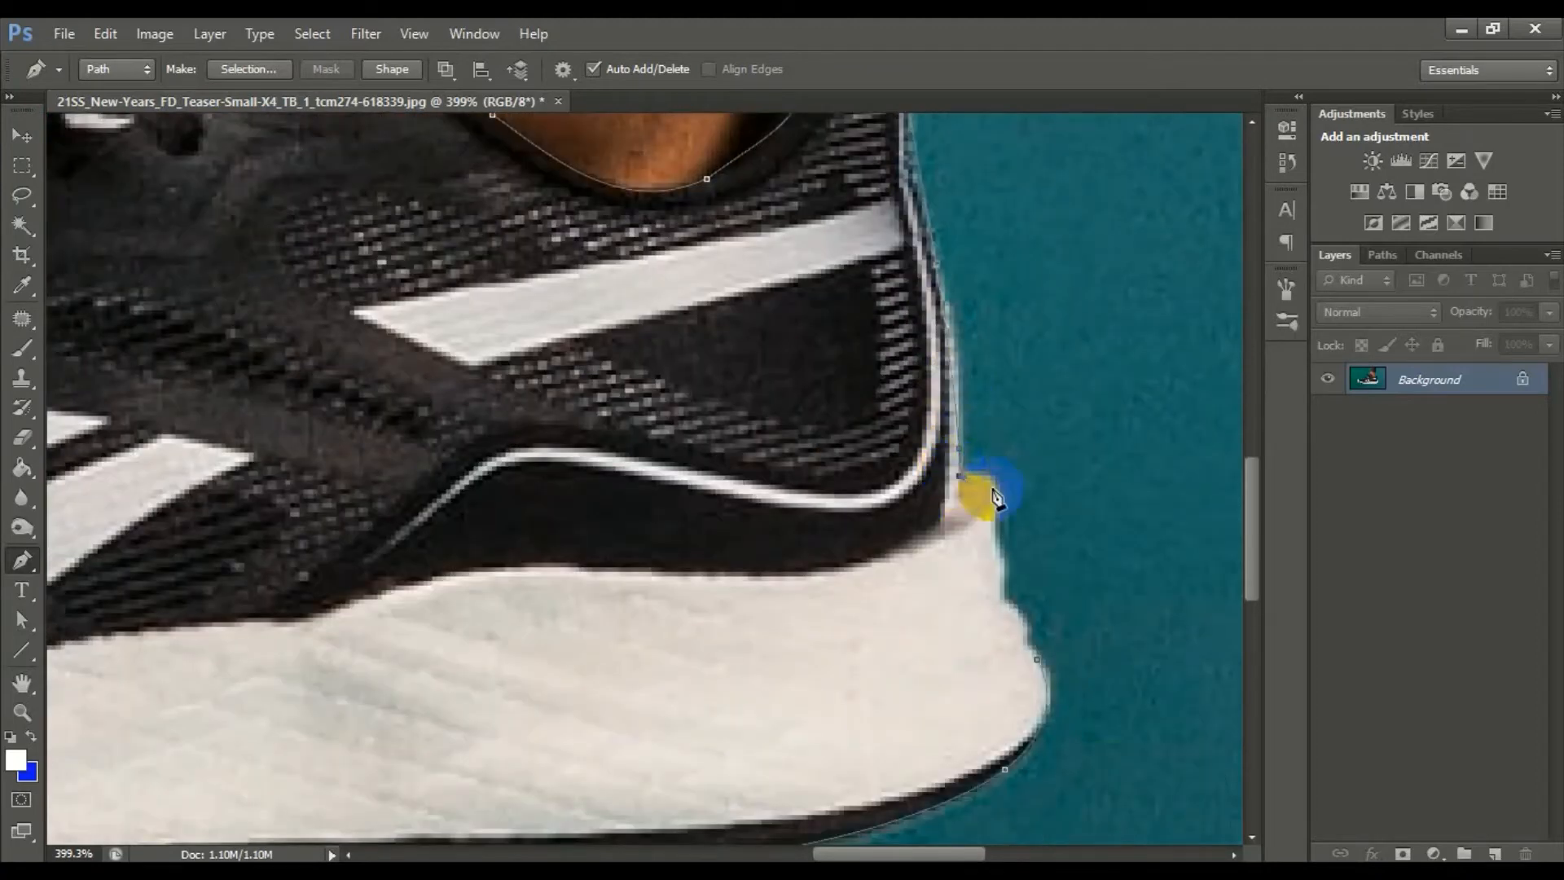
left_click_drag(1012, 639, 986, 452)
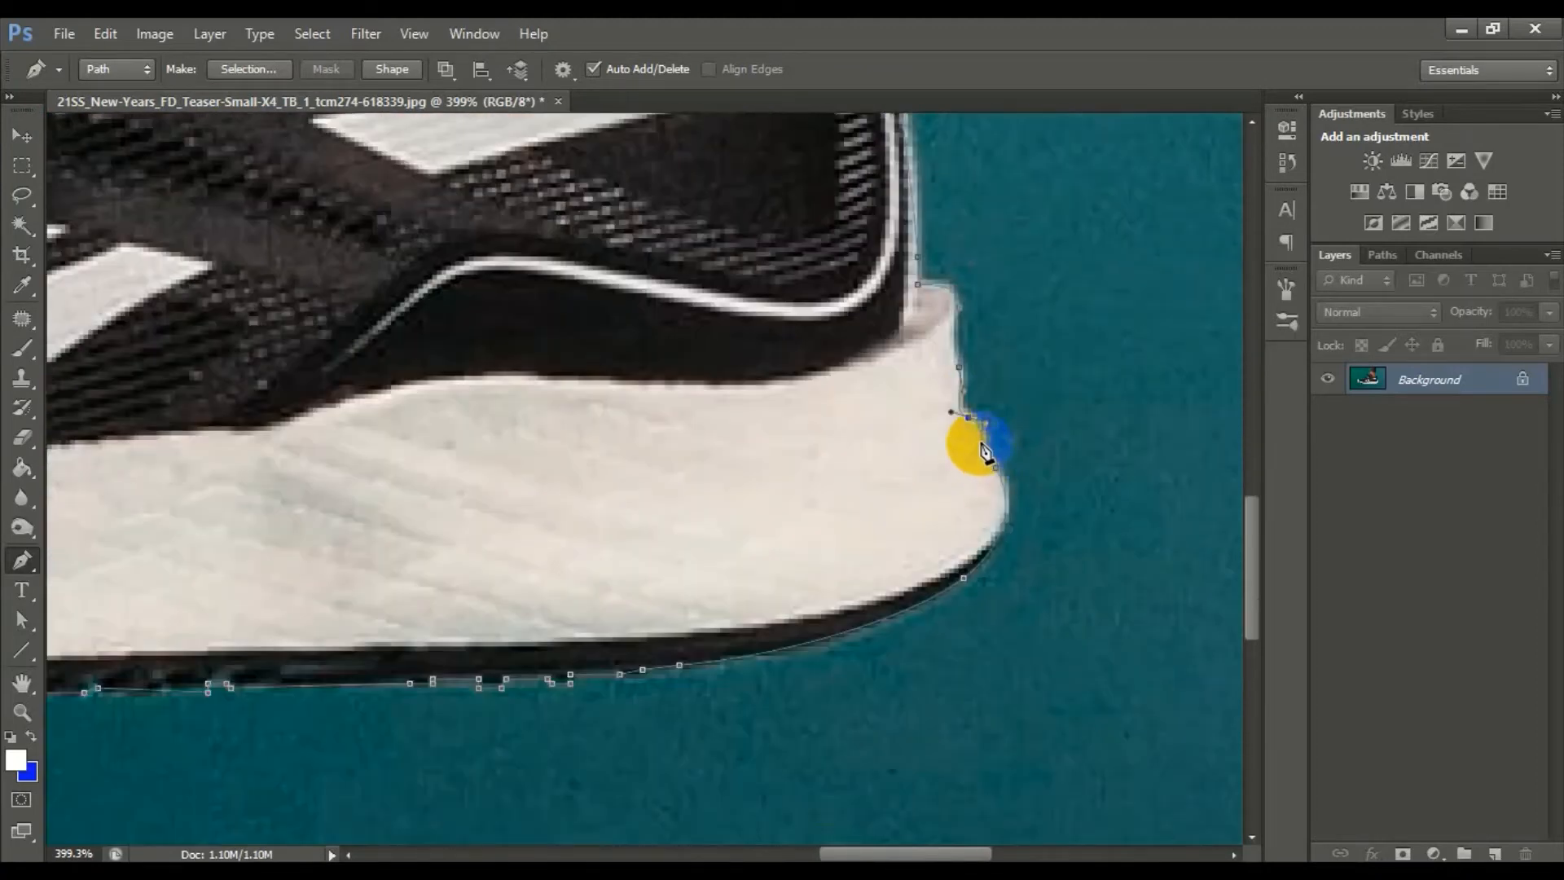
left_click(998, 470)
- Add a closed subpath around the narrow background gap in the lower part of the lace bow
scroll(304, 582, "down", 9)
left_click_drag(269, 439, 839, 601)
scroll(679, 359, "up", 11)
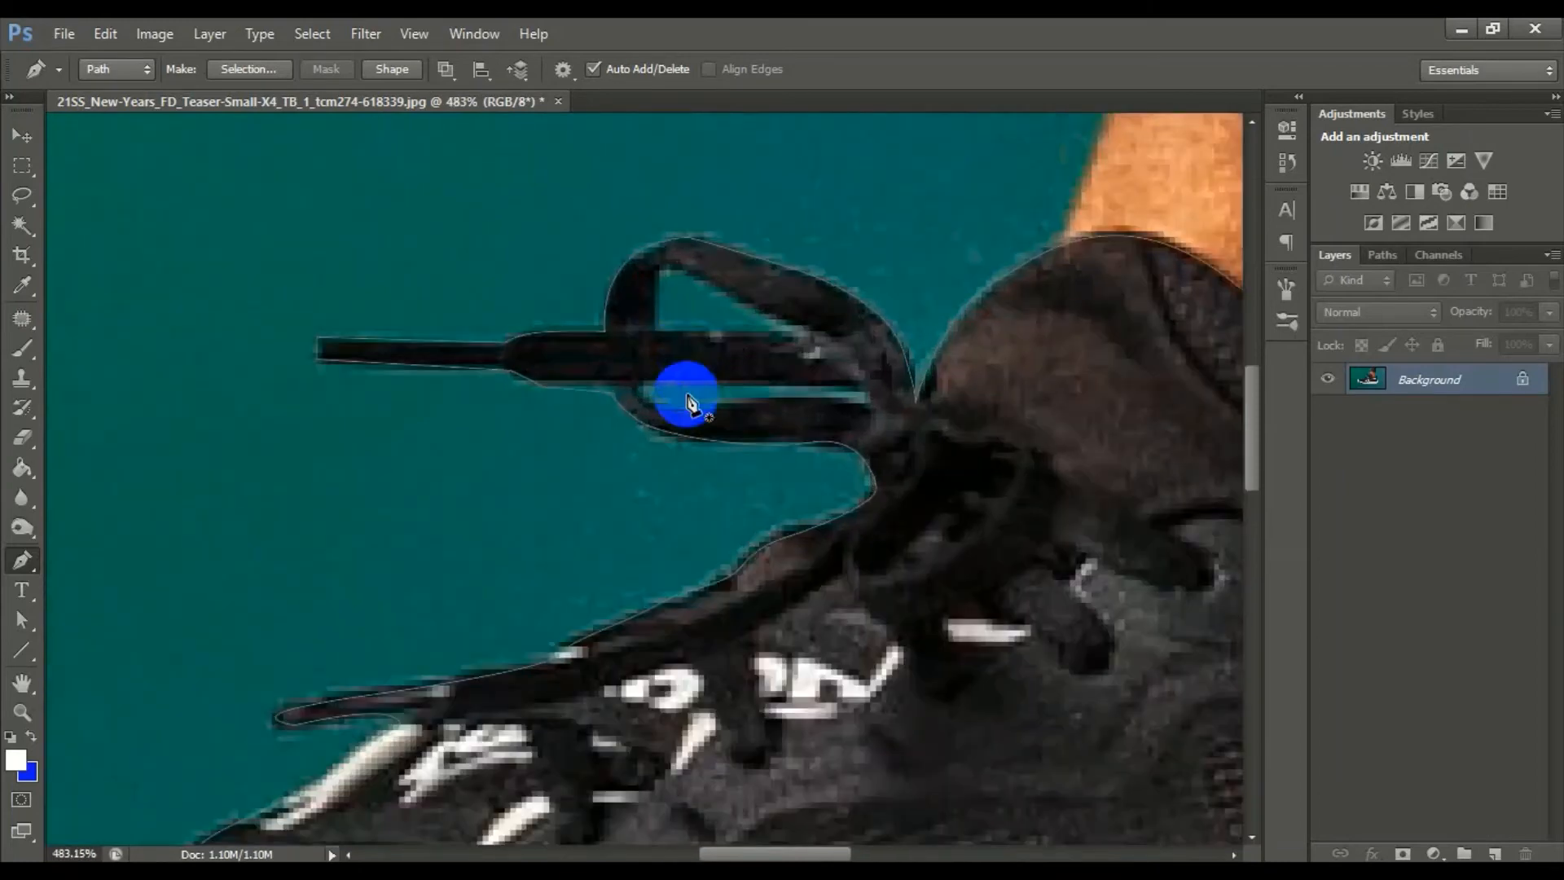
scroll(649, 390, "down", 2)
left_click(640, 387)
left_click(823, 388)
left_click(832, 406)
left_click(736, 397)
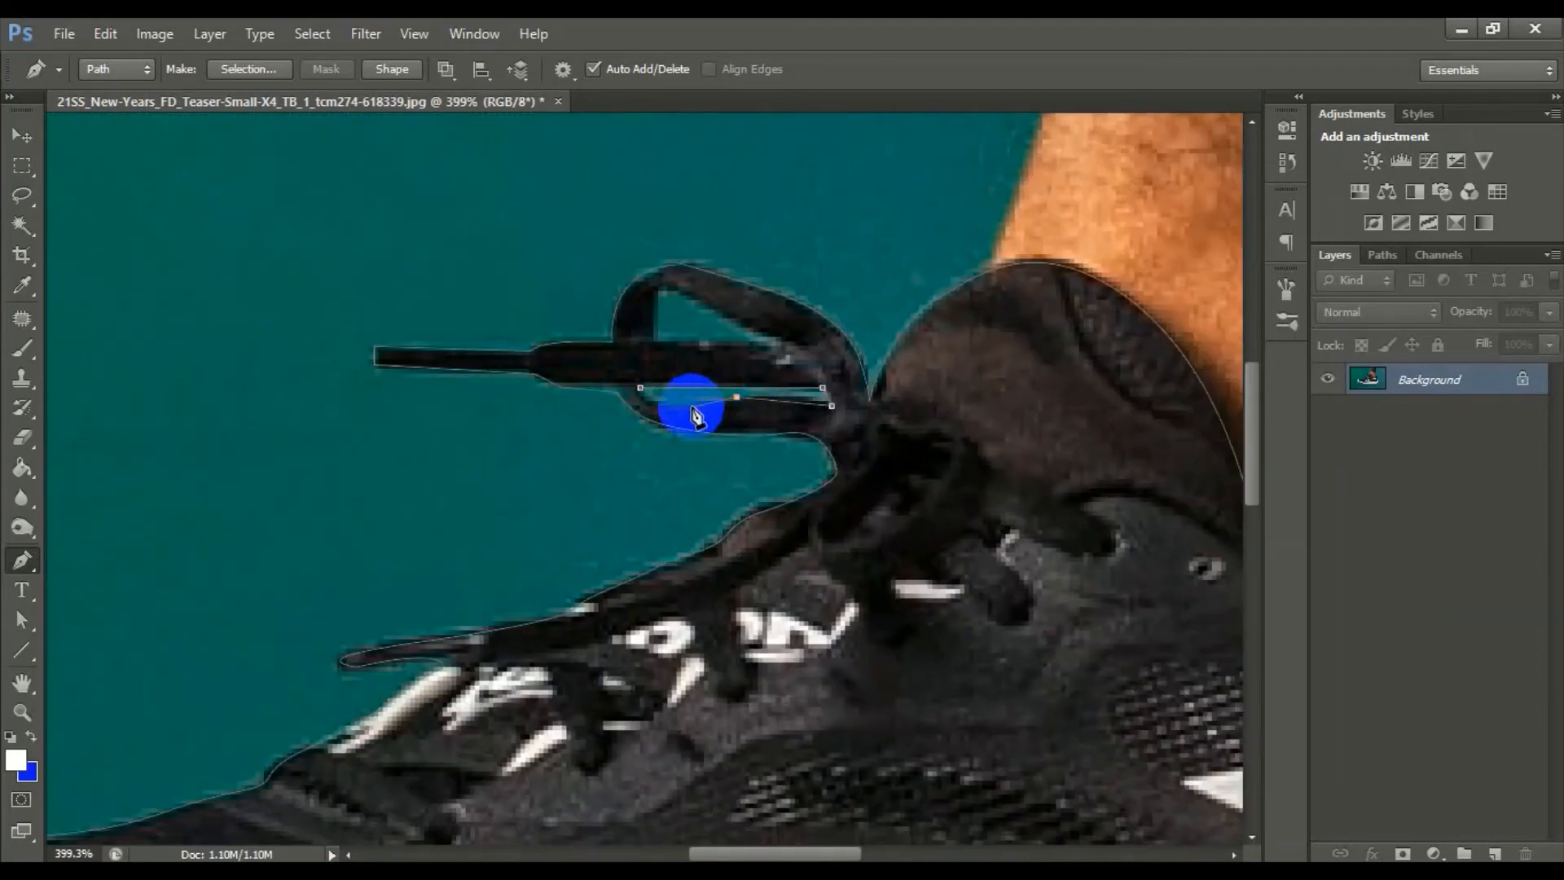
left_click_drag(691, 405, 672, 407)
left_click(640, 388)
- Add another closed subpath around the triangular background gap inside the upper lace loop
left_click(653, 341)
left_click(657, 296)
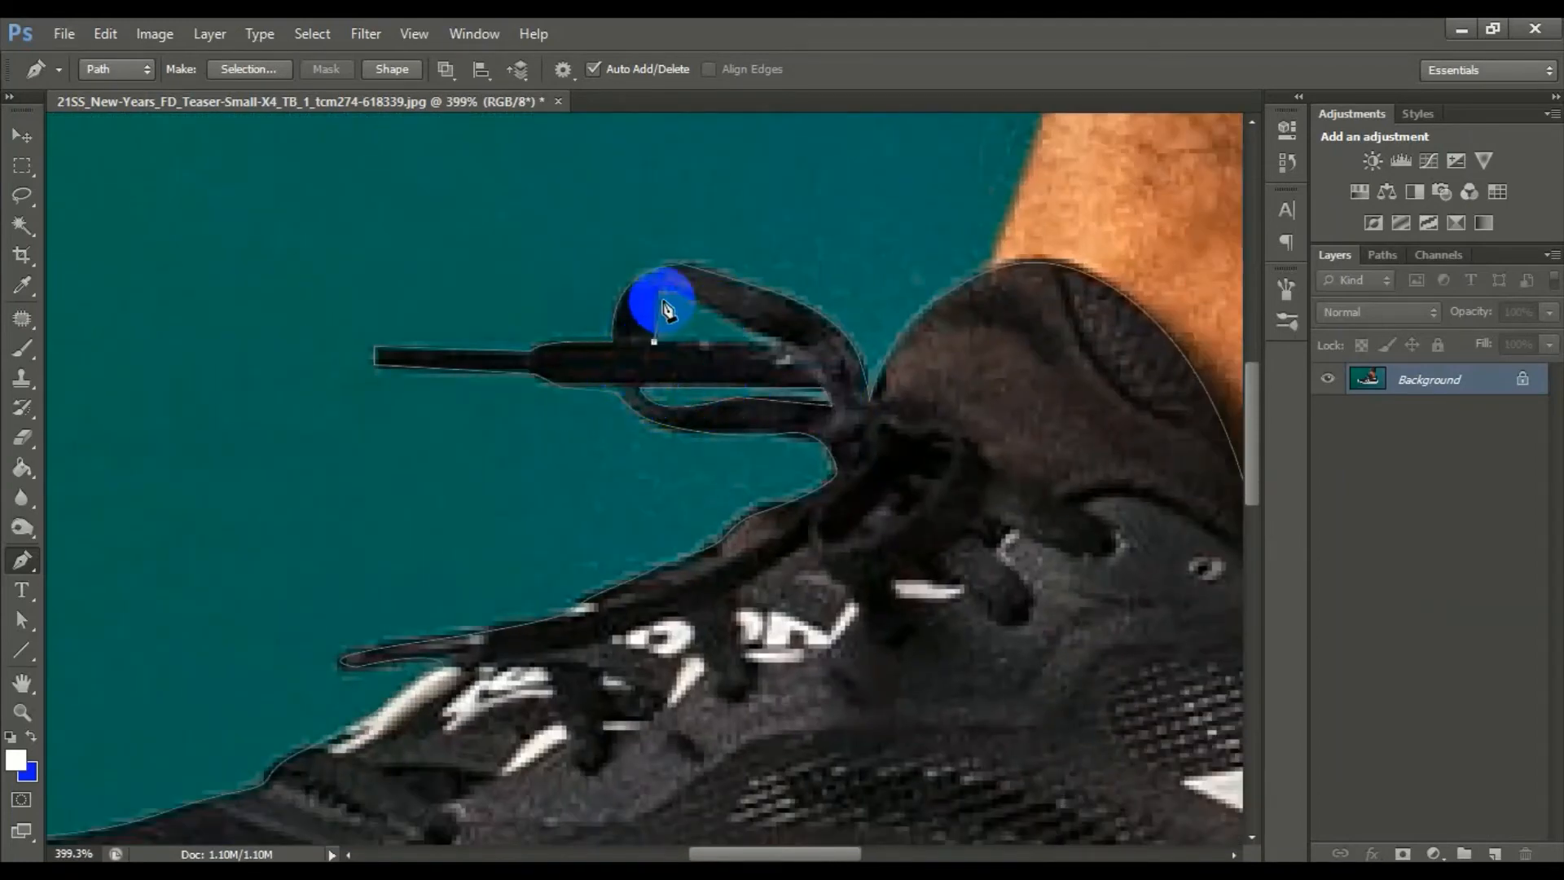
left_click_drag(686, 295, 705, 307)
left_click(653, 341)
- Convert the finished shoe path into a selection and add a layer mask from it to hide the background
key("ctrl+minus")
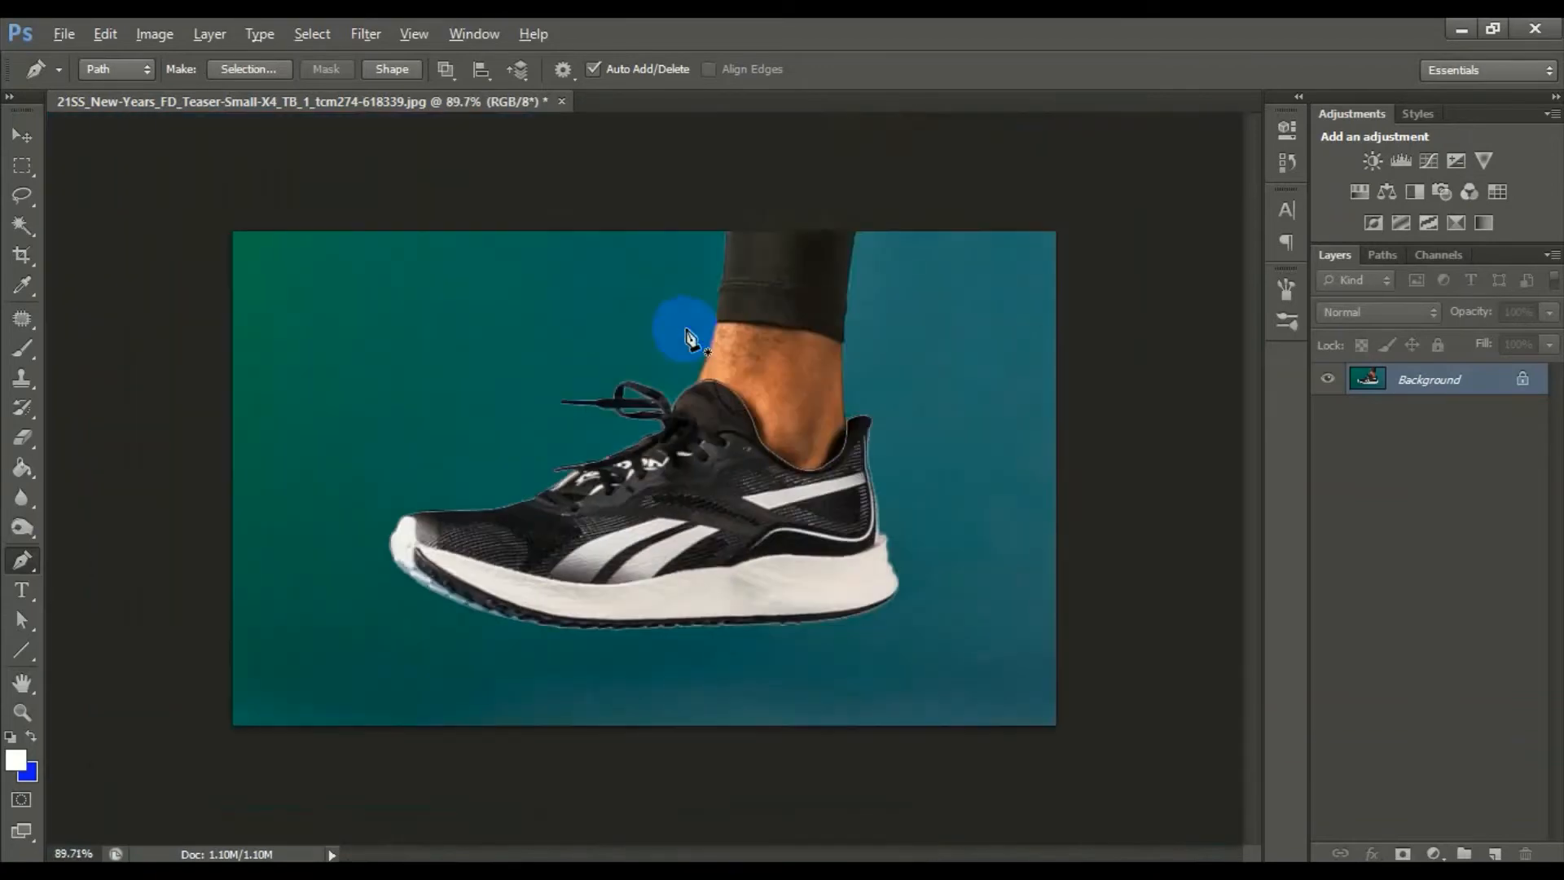
key("ctrl+Return")
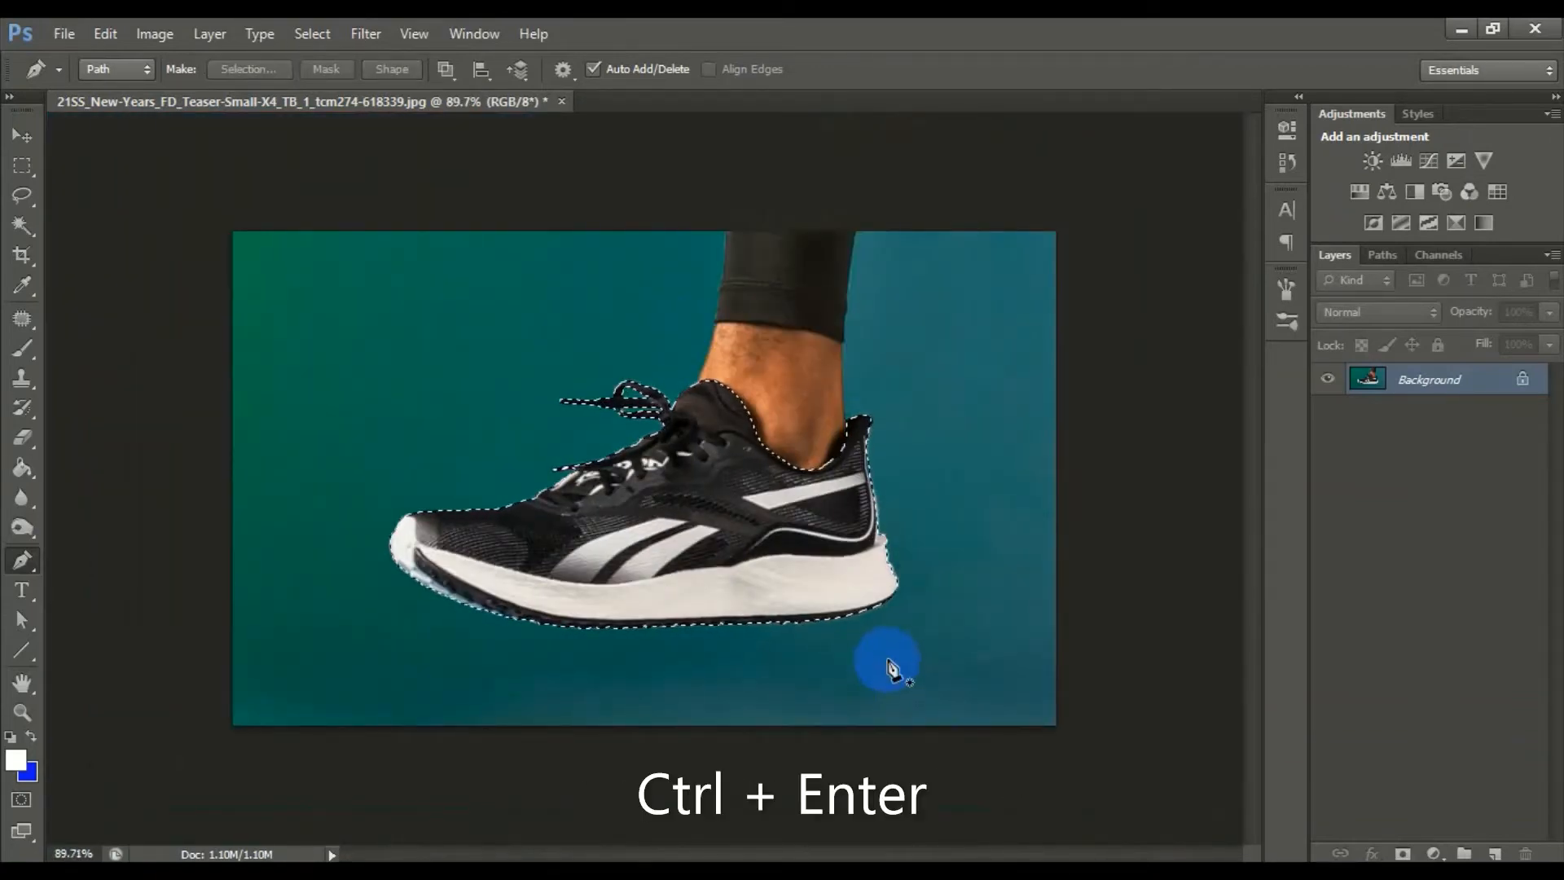
left_click(1398, 853)
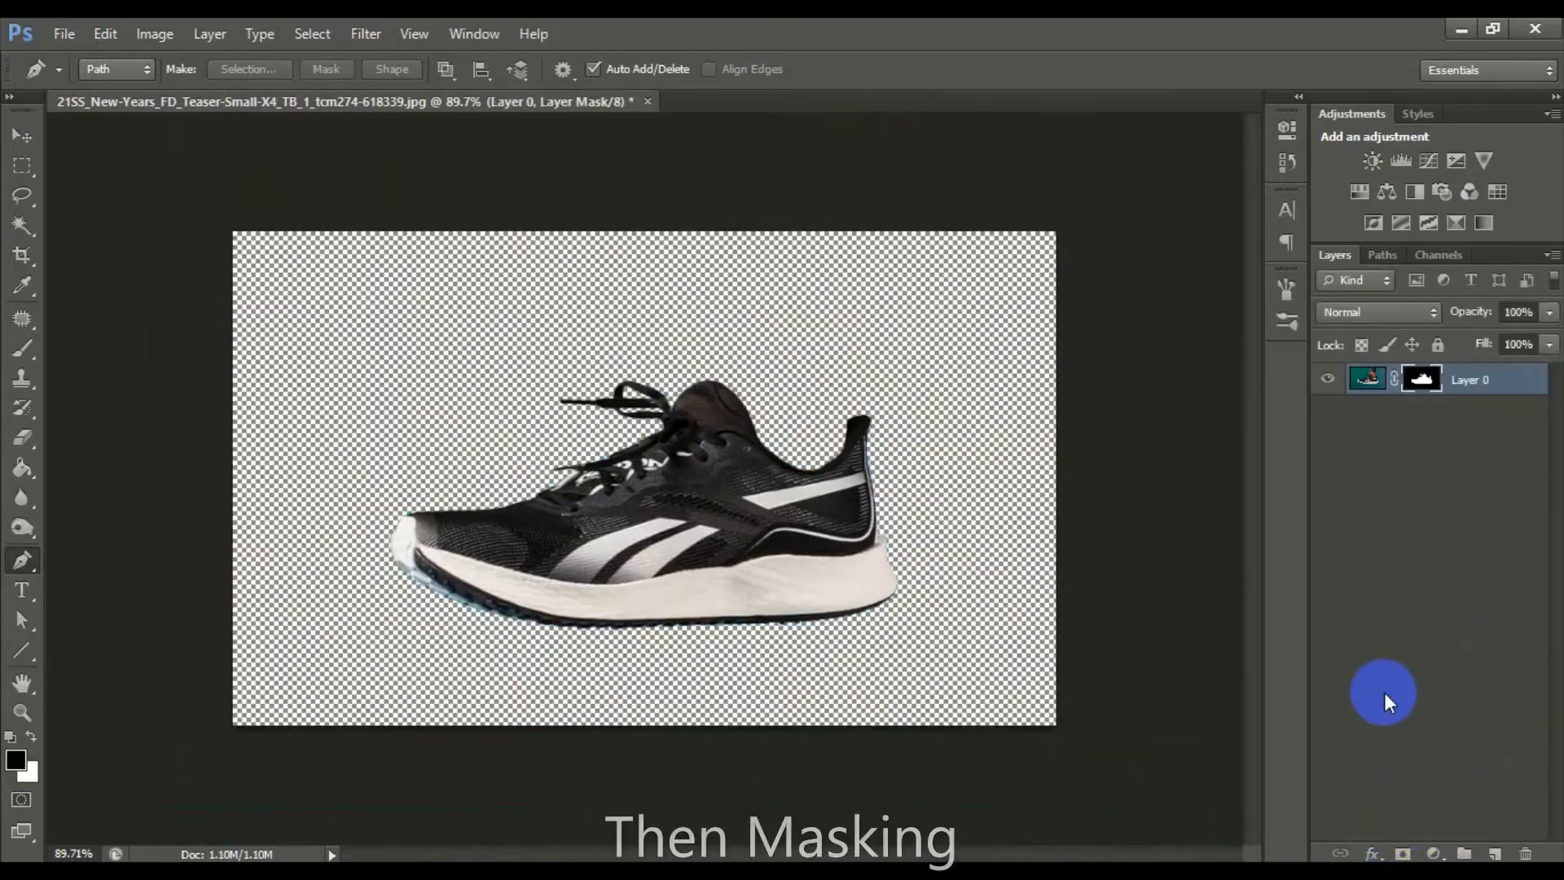
- Try applying the shoe layer's mask permanently, and undo it
right_click(1421, 383)
left_click(1378, 455)
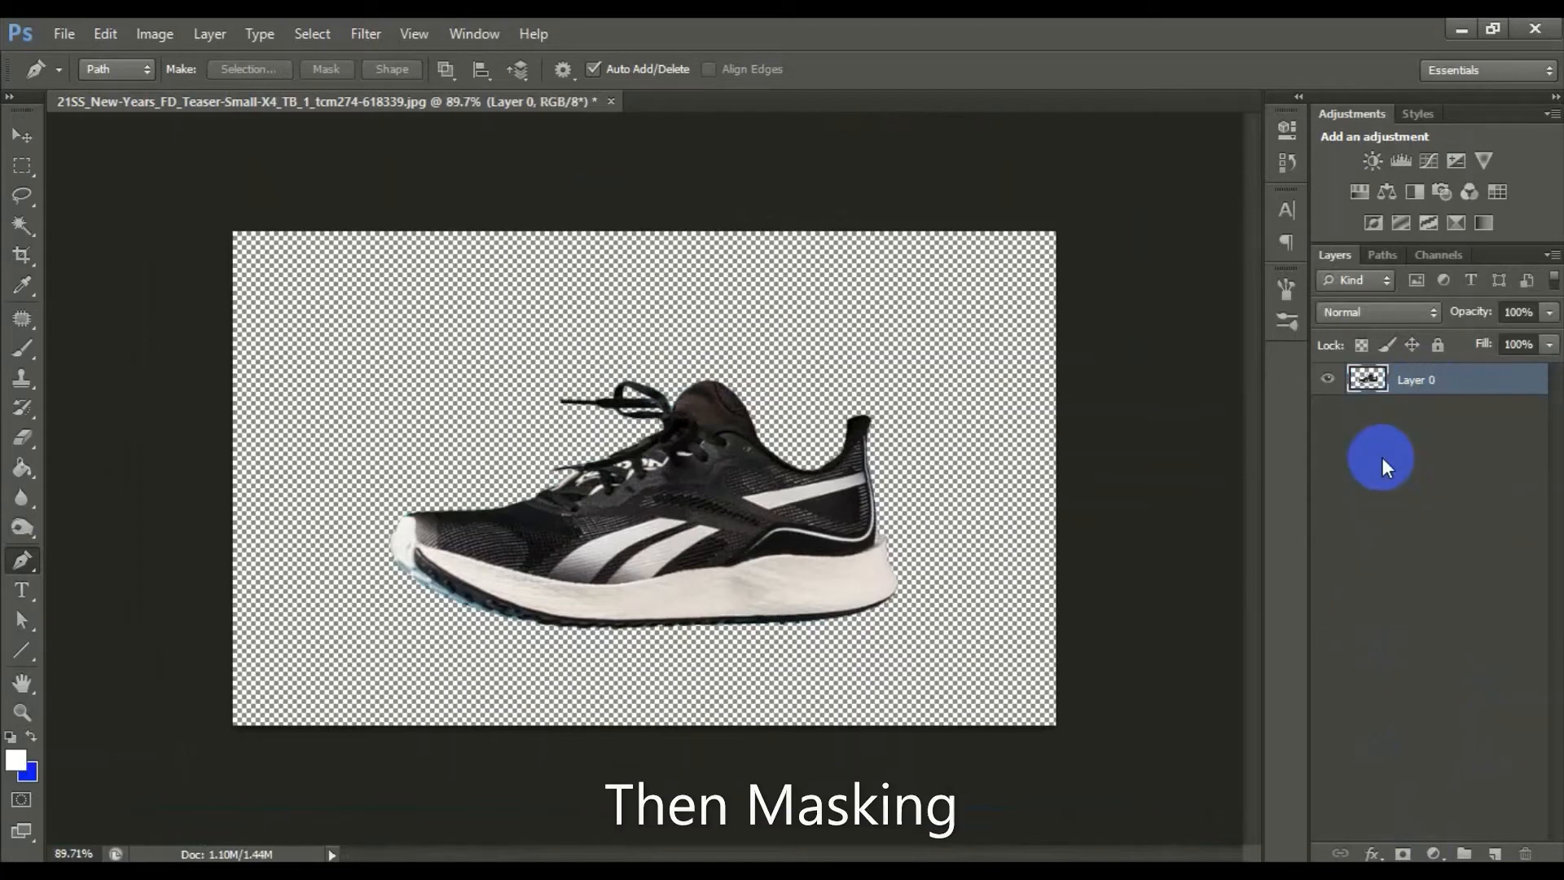
key("ctrl+z")
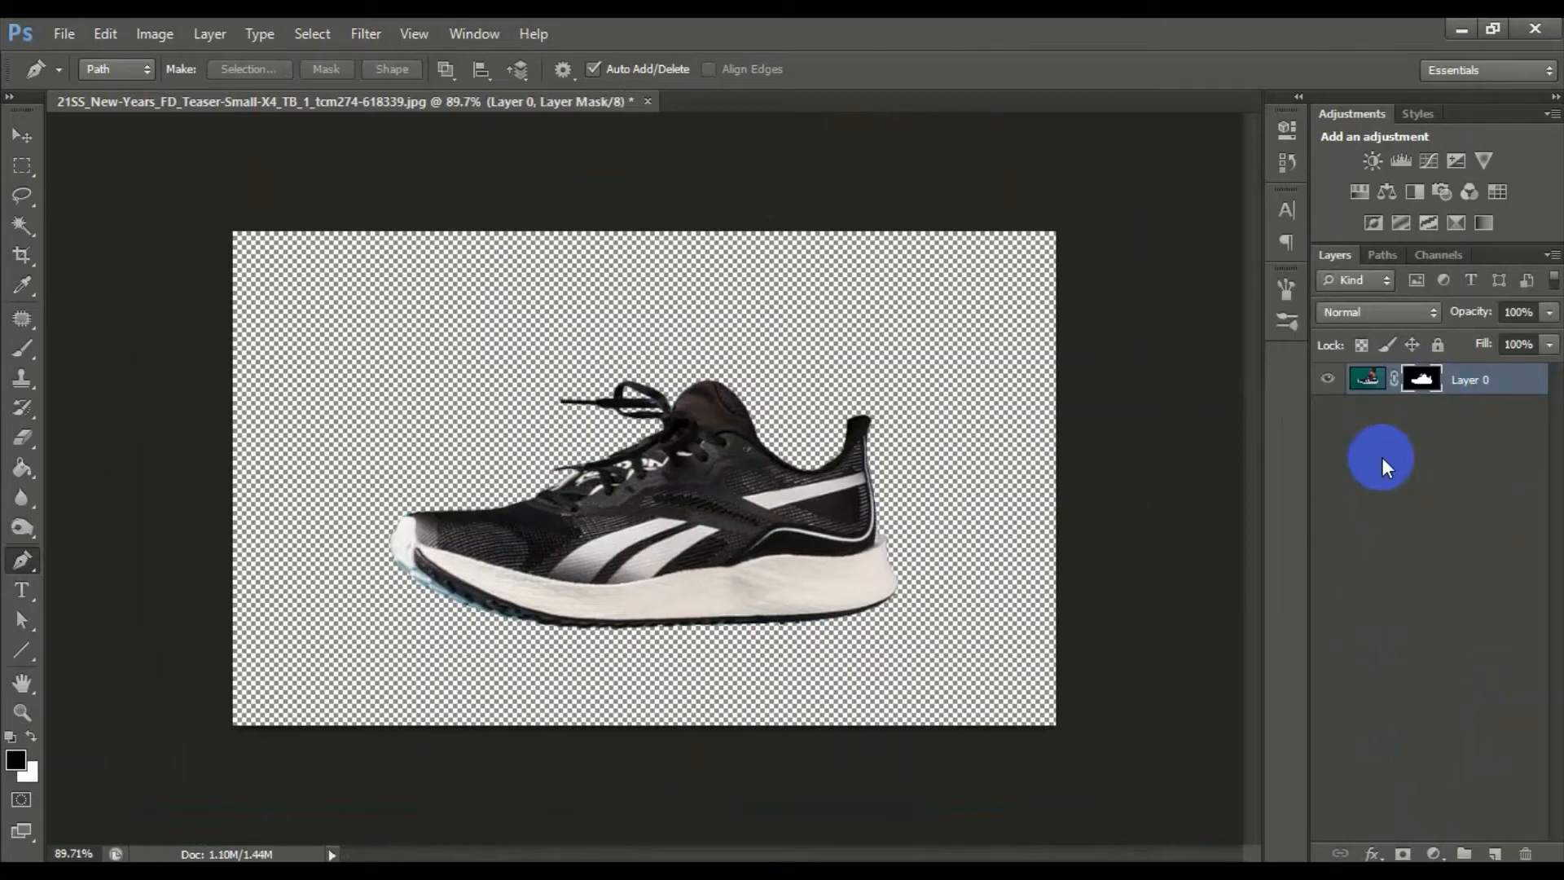
- Refine the shoe layer's mask with Smooth 1 and Shift Edge -2%, and apply the mask permanently to the layer
right_click(1422, 380)
left_click(1412, 580)
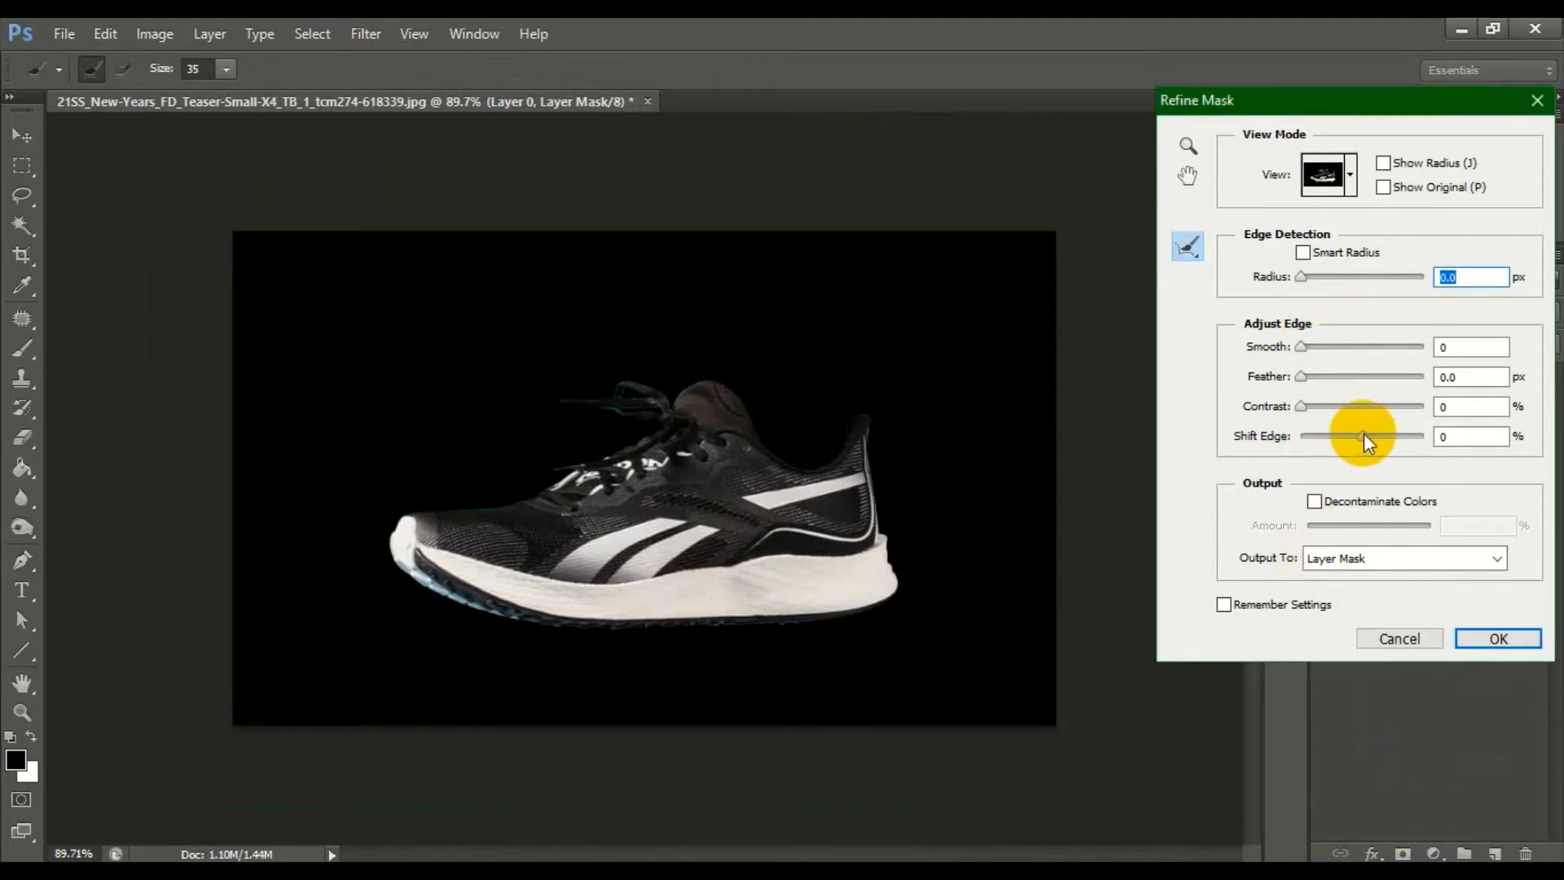
left_click(1452, 434)
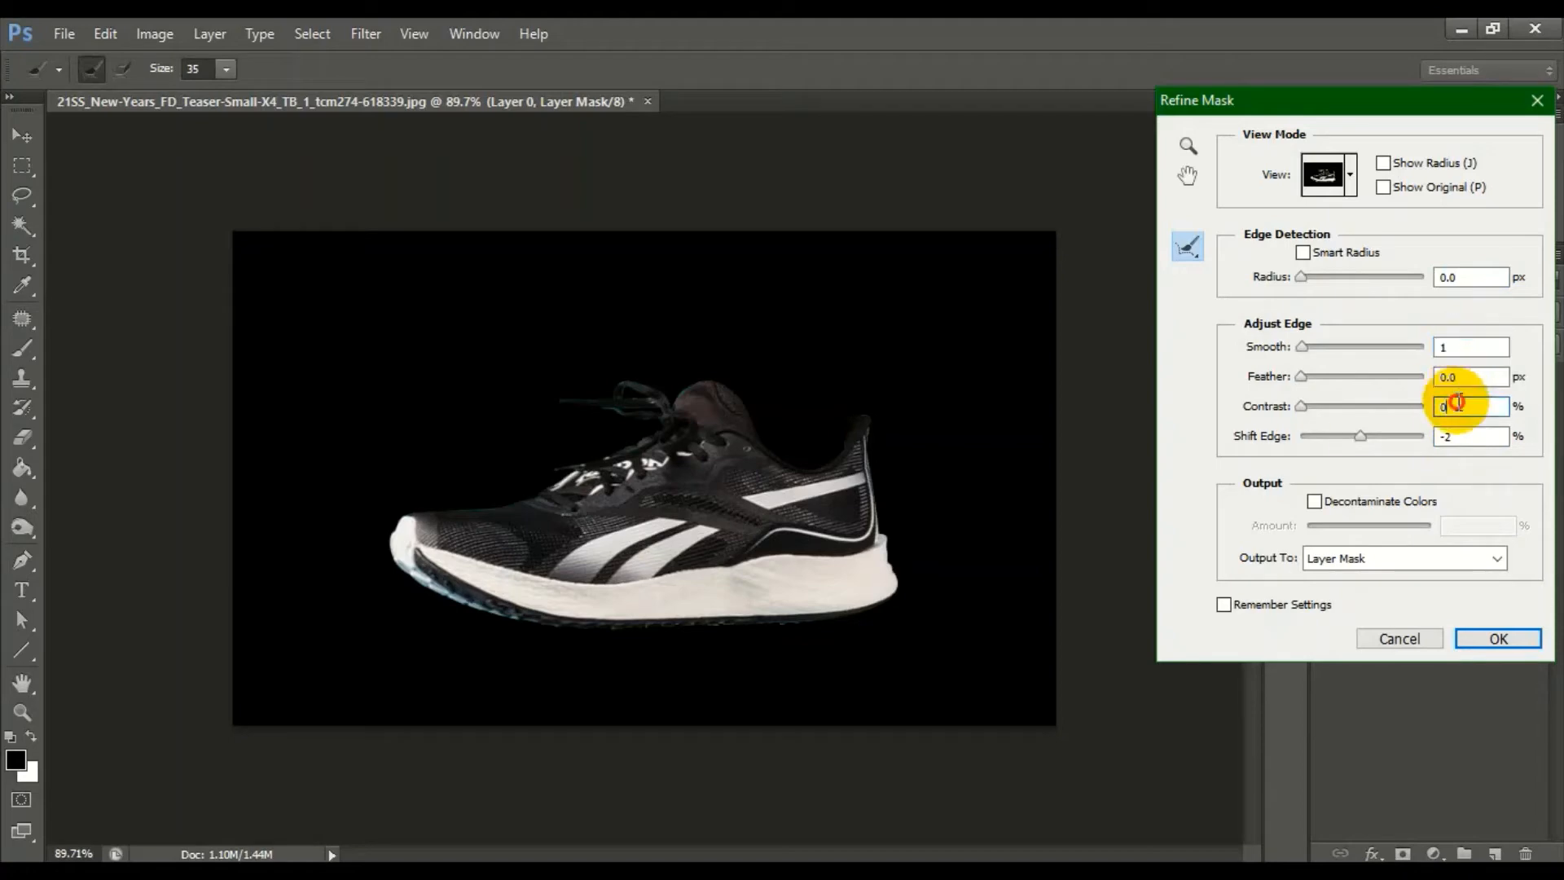
left_click(1495, 636)
right_click(1435, 383)
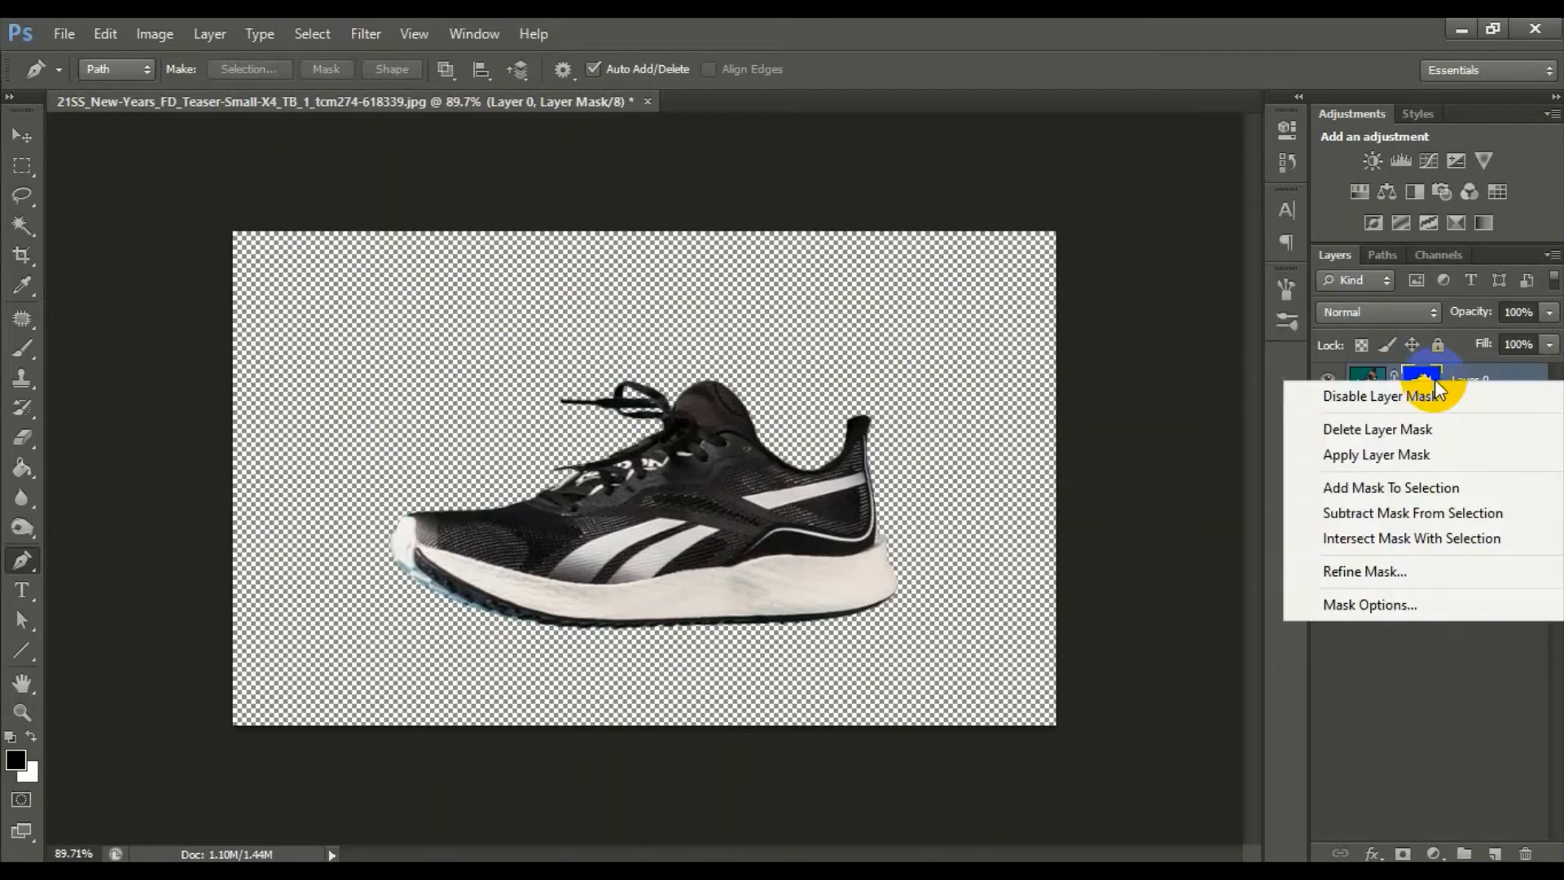
left_click(1415, 448)
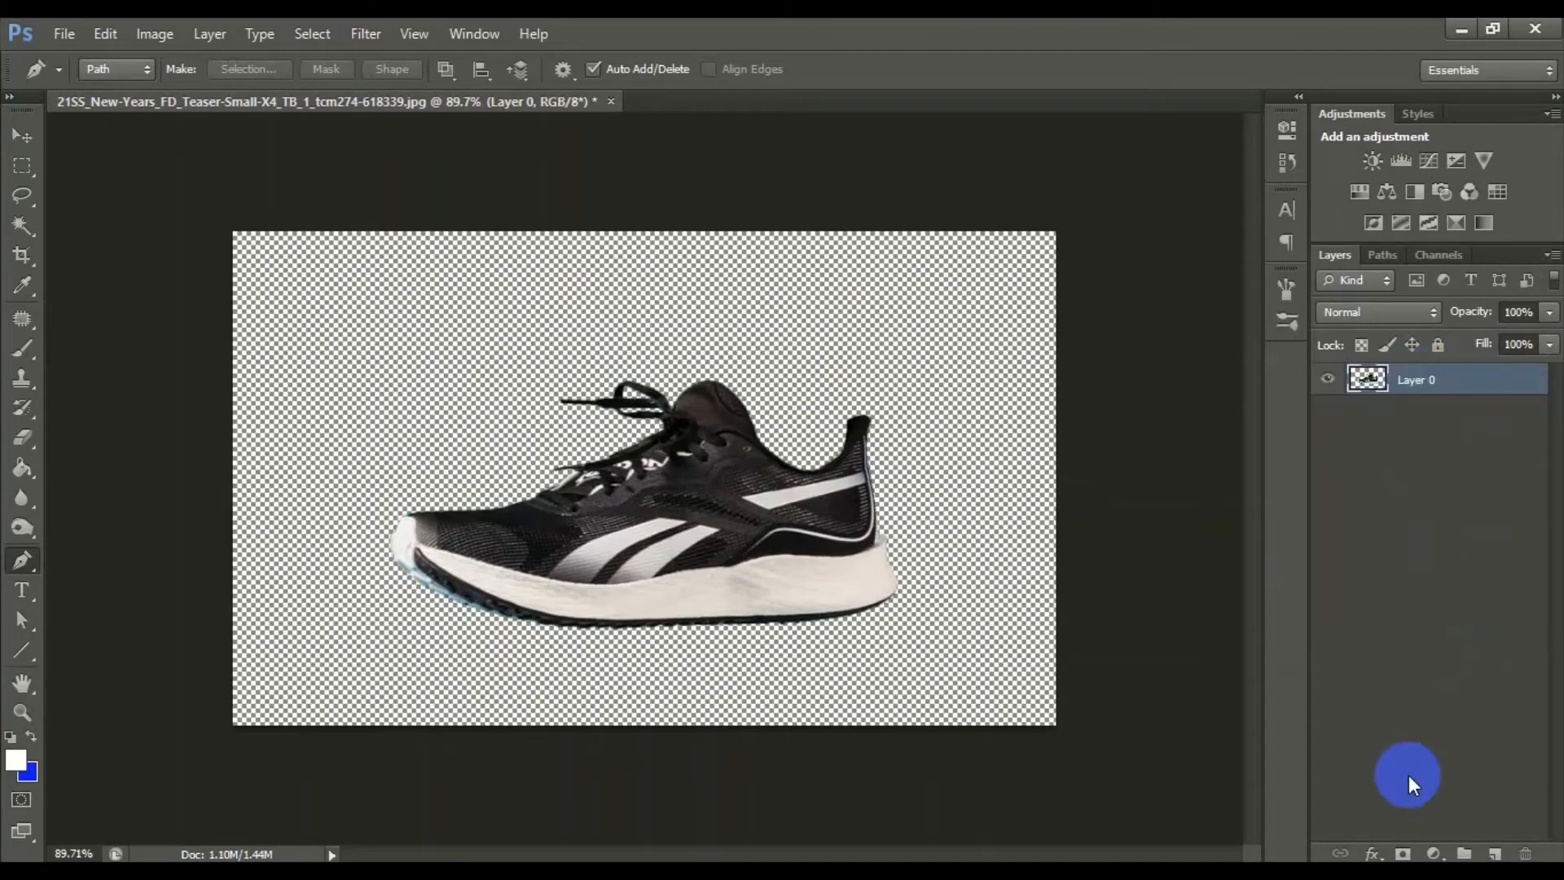
- Add a white (ffffff) solid color fill layer and place it beneath the shoe layer as the background
left_click(1446, 853)
left_click(1393, 352)
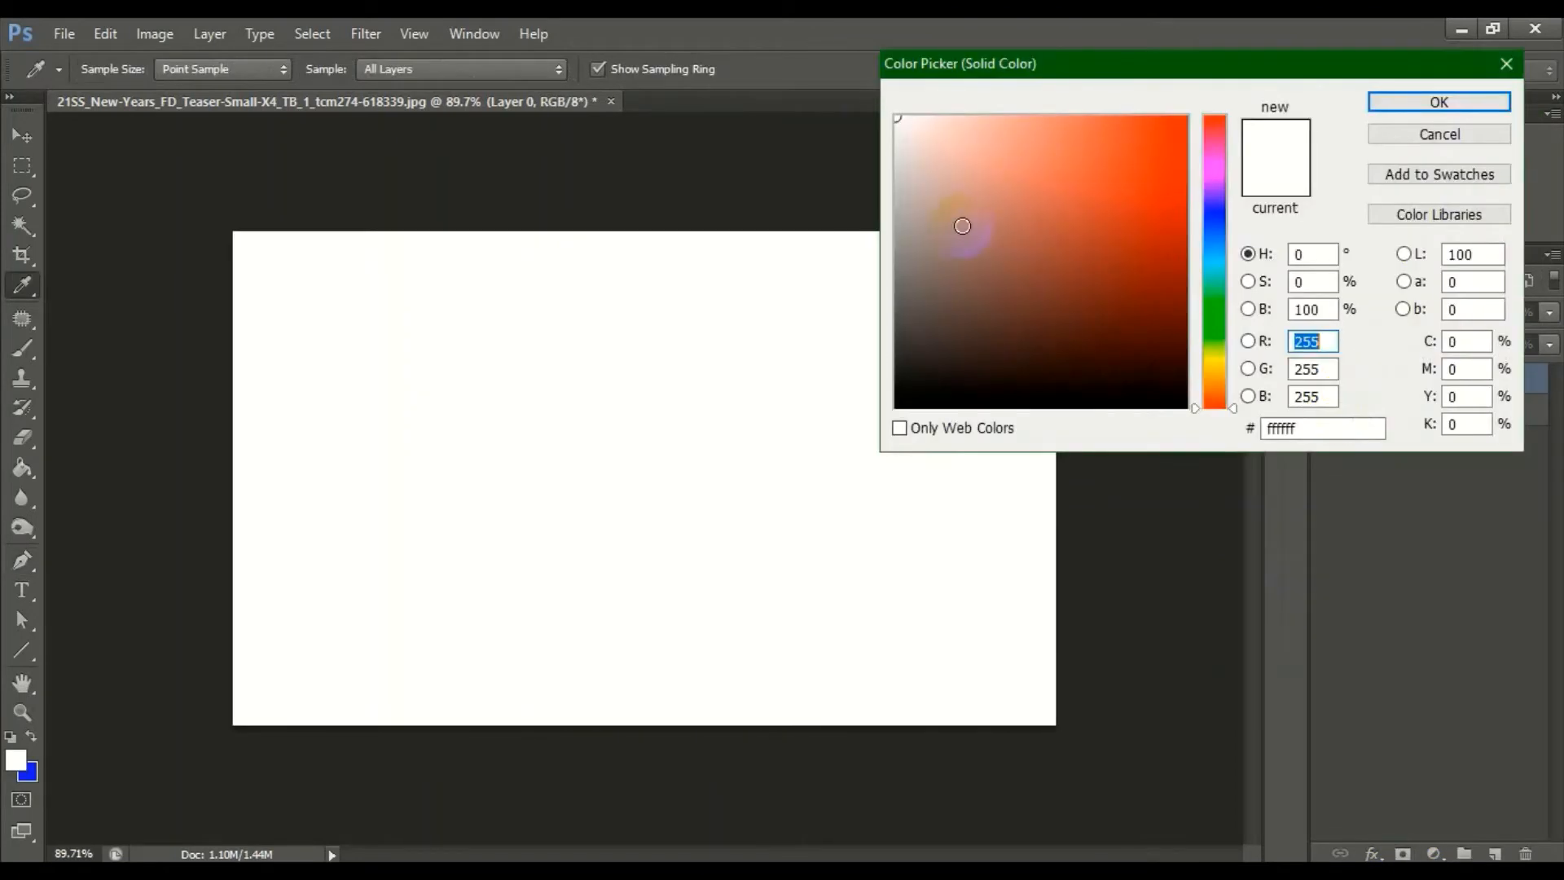
left_click(1396, 110)
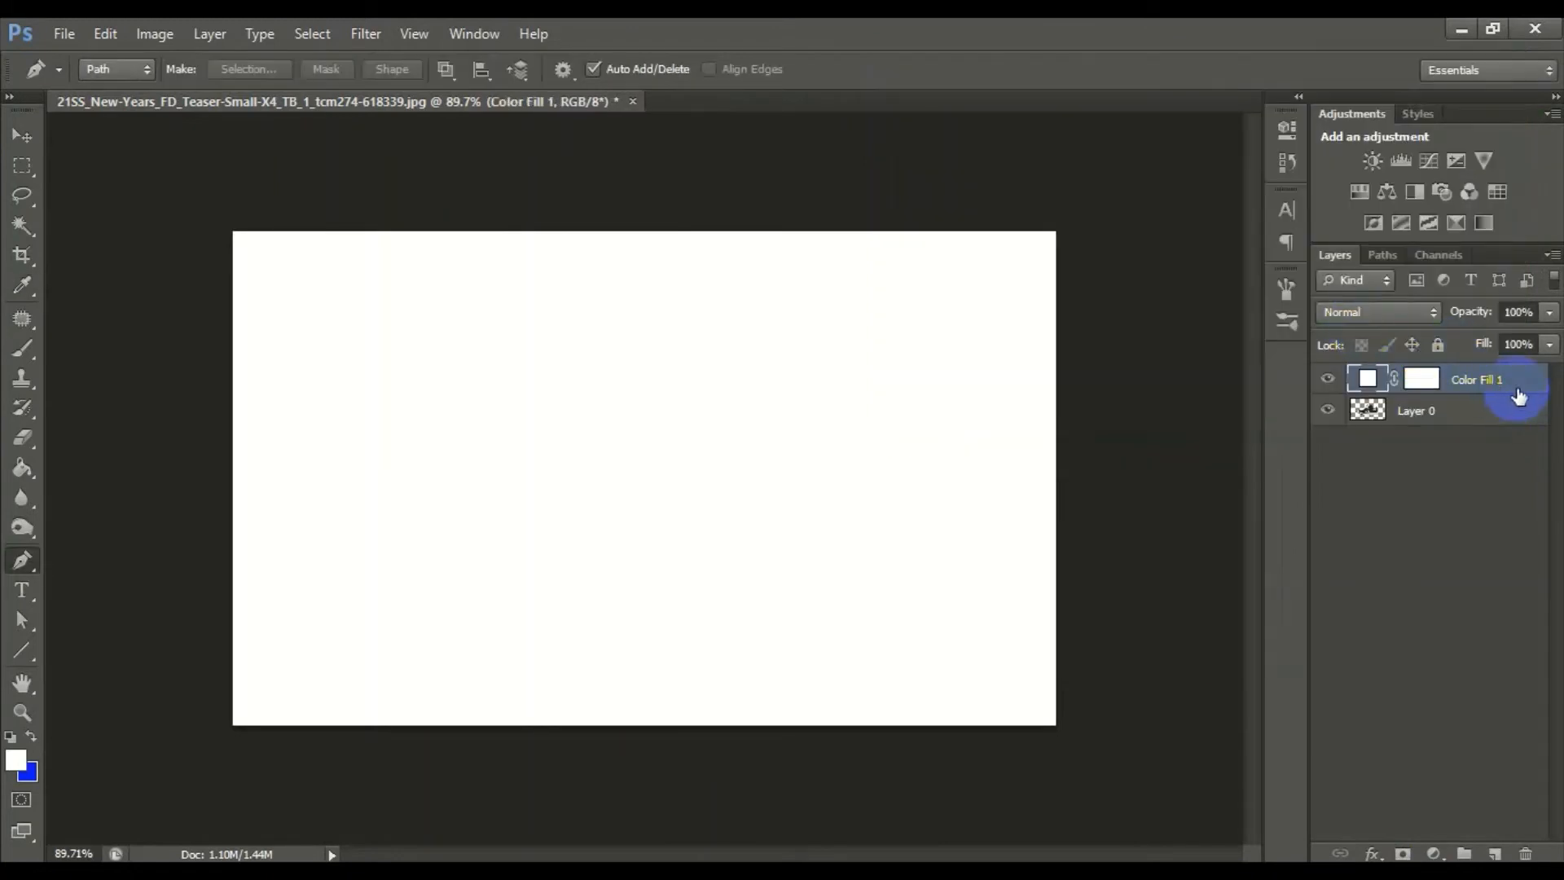
mouse_move(1519, 396)
left_mouse_down()
mouse_move(1512, 432)
mouse_move(1511, 414)
left_mouse_up()
left_click(1501, 393)
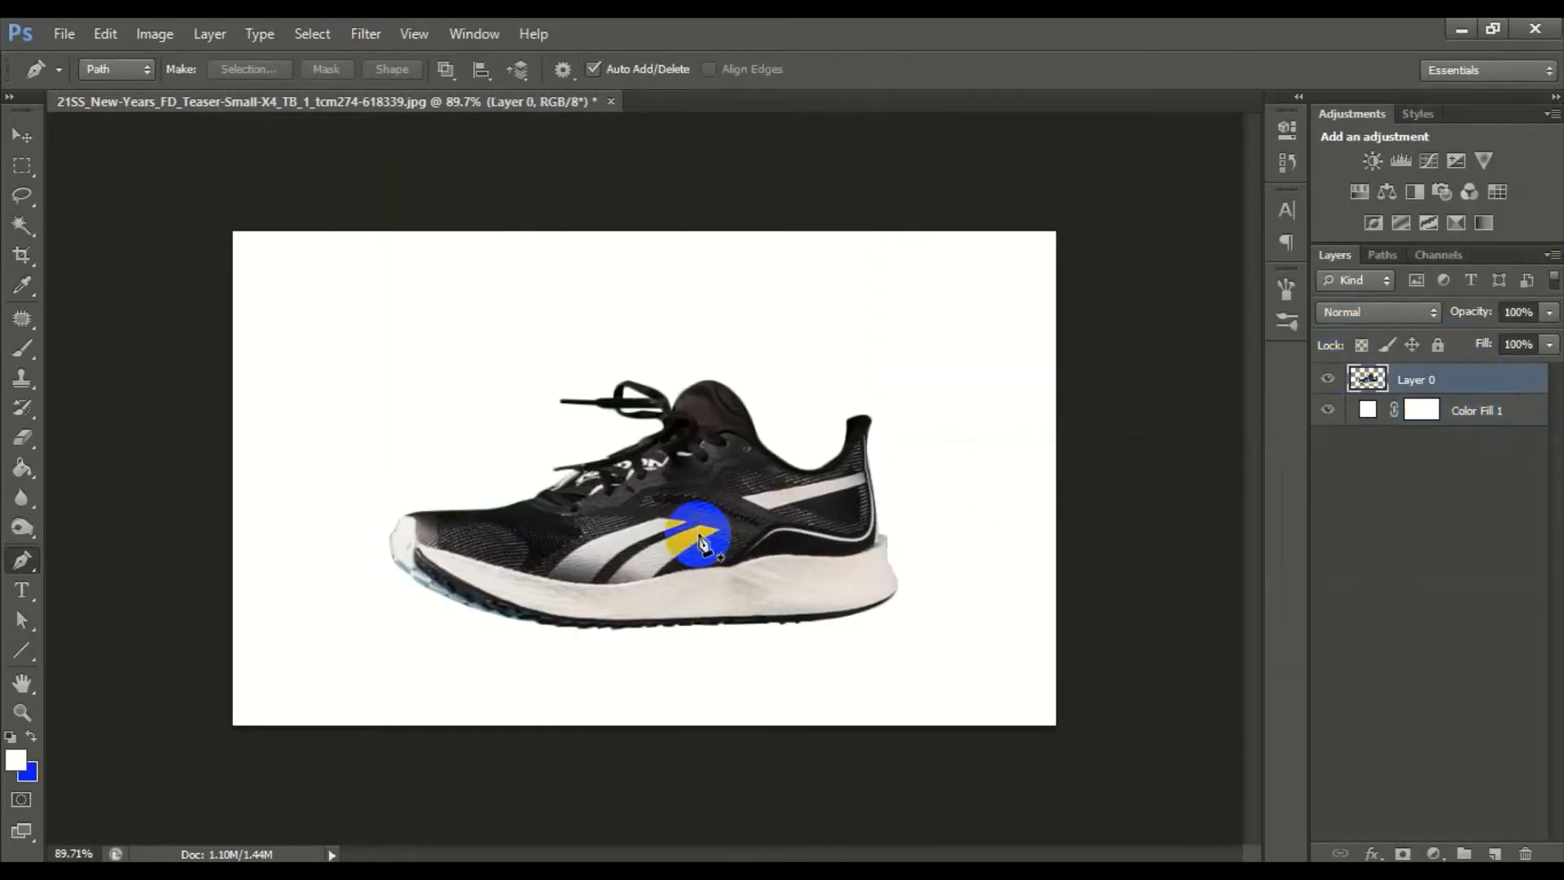
- Add a black solid color fill layer between the shoe and the white fill, and invert its mask to hide it
scroll(619, 603, "up", 3)
scroll(636, 587, "down", 1)
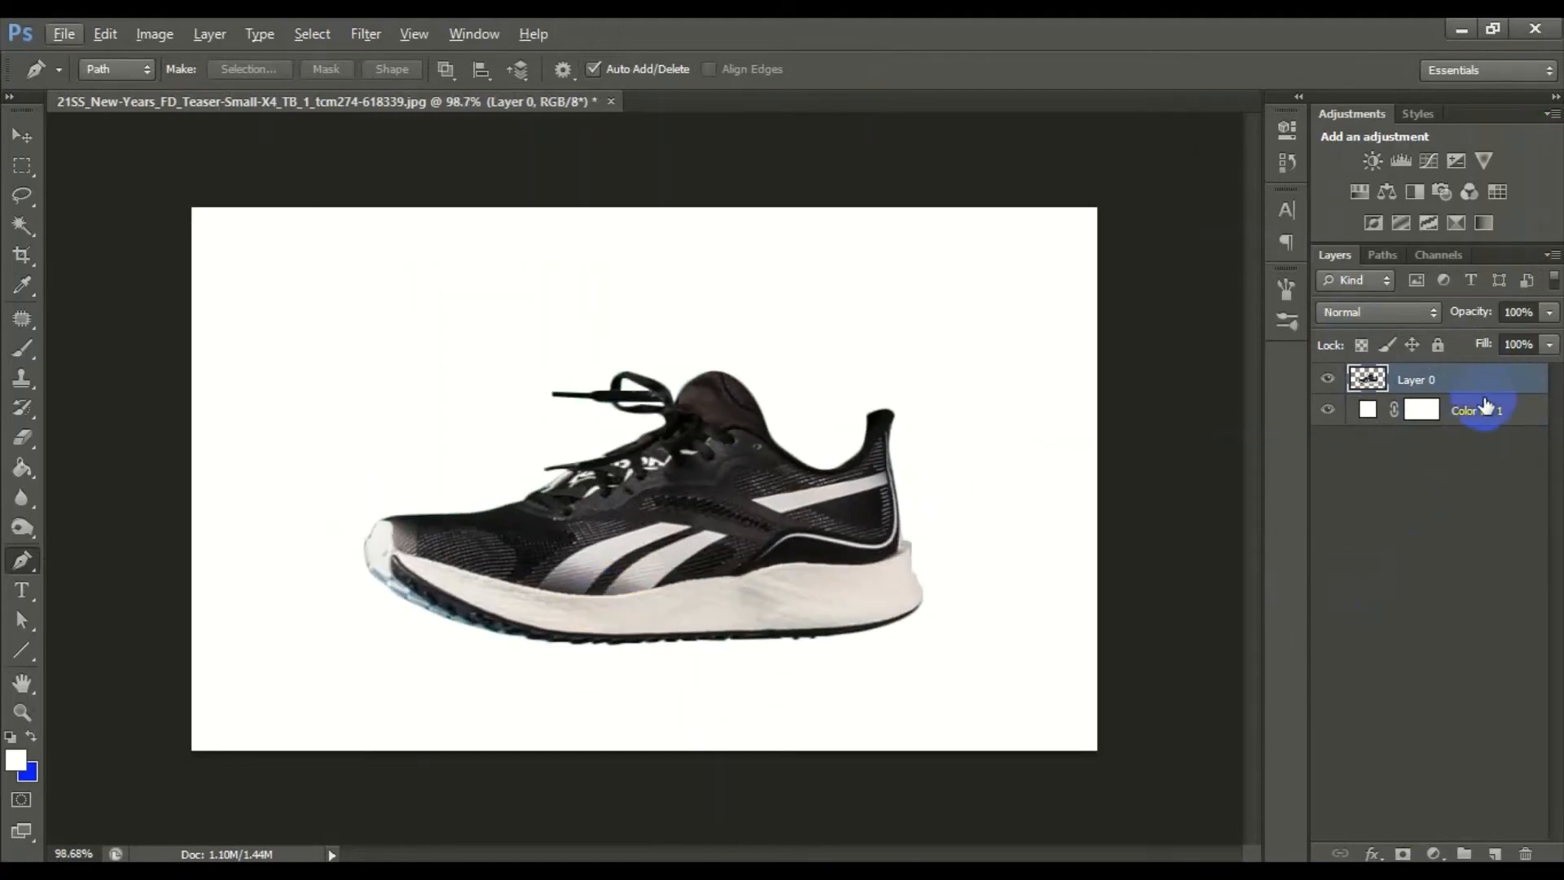
left_click(1478, 412)
left_click(1435, 852)
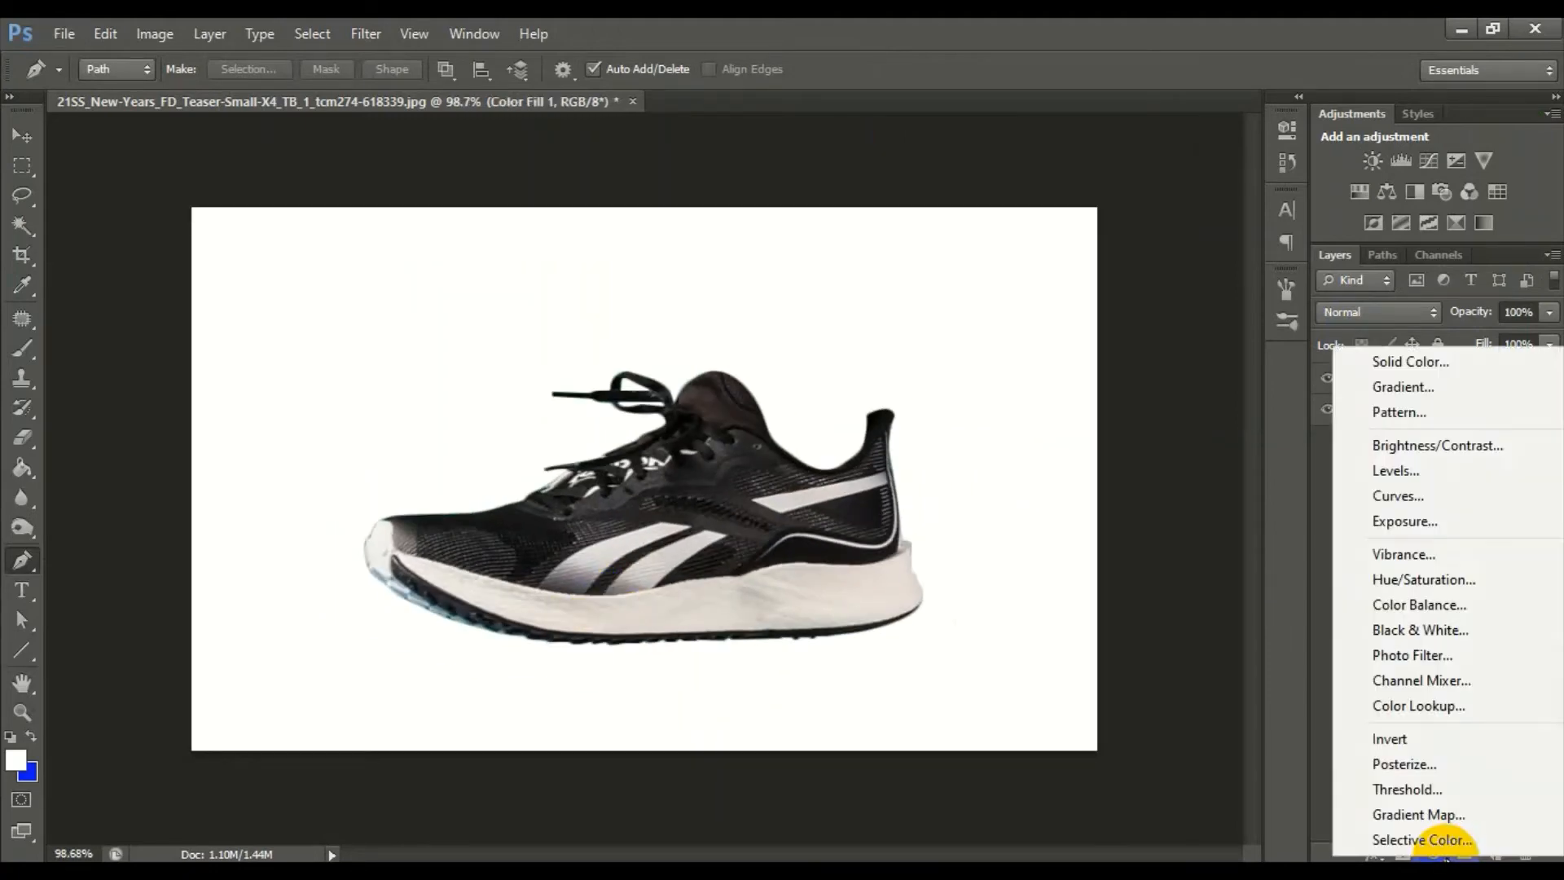
left_click(1503, 360)
left_click(813, 433)
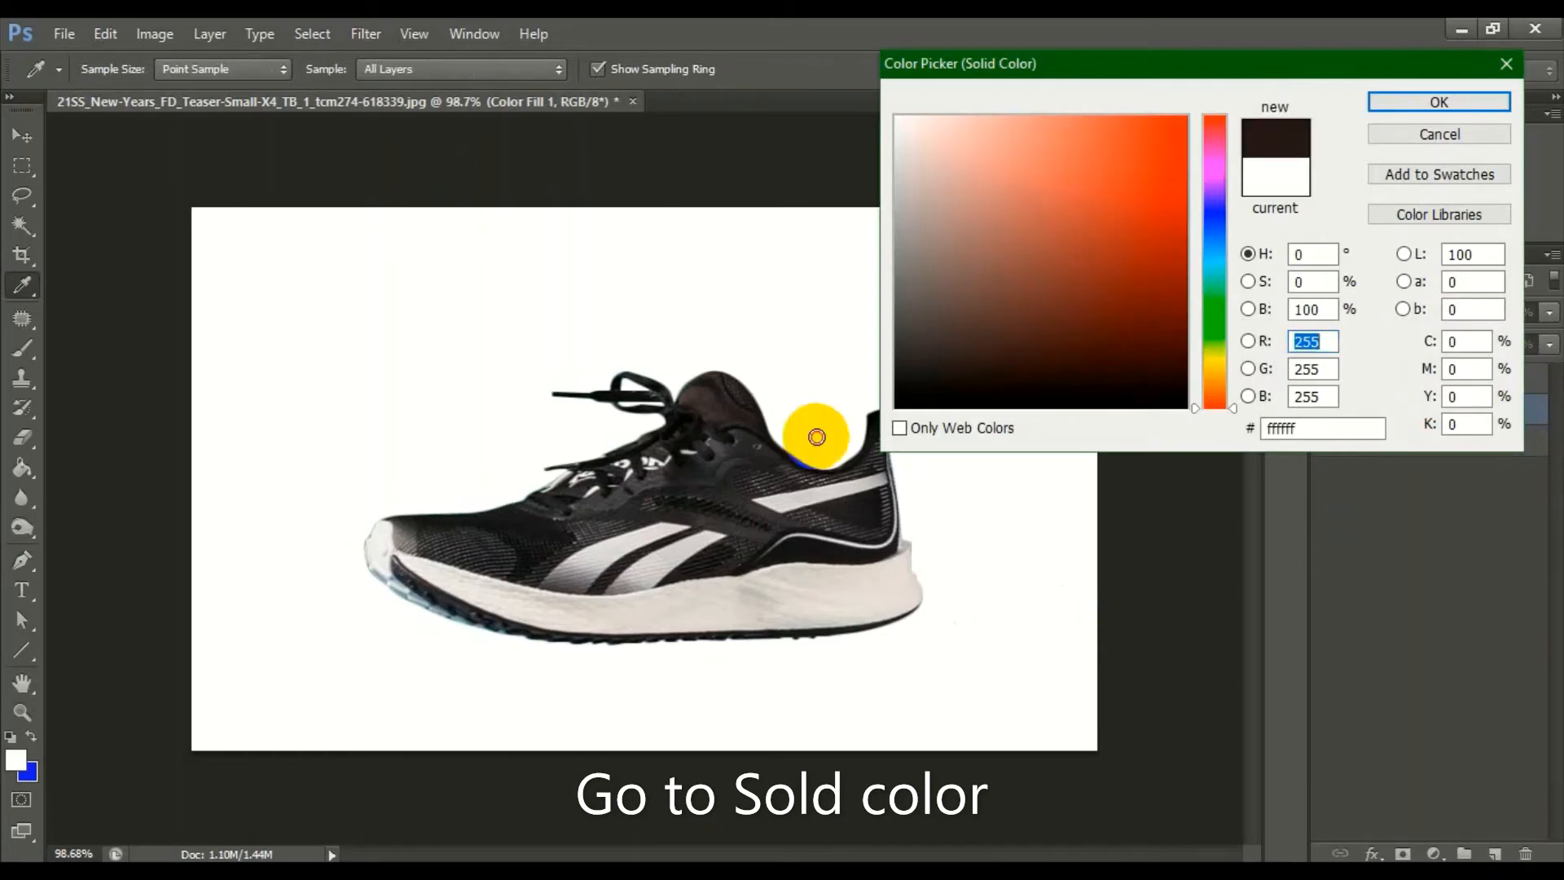
left_click(1463, 104)
left_click(1418, 415)
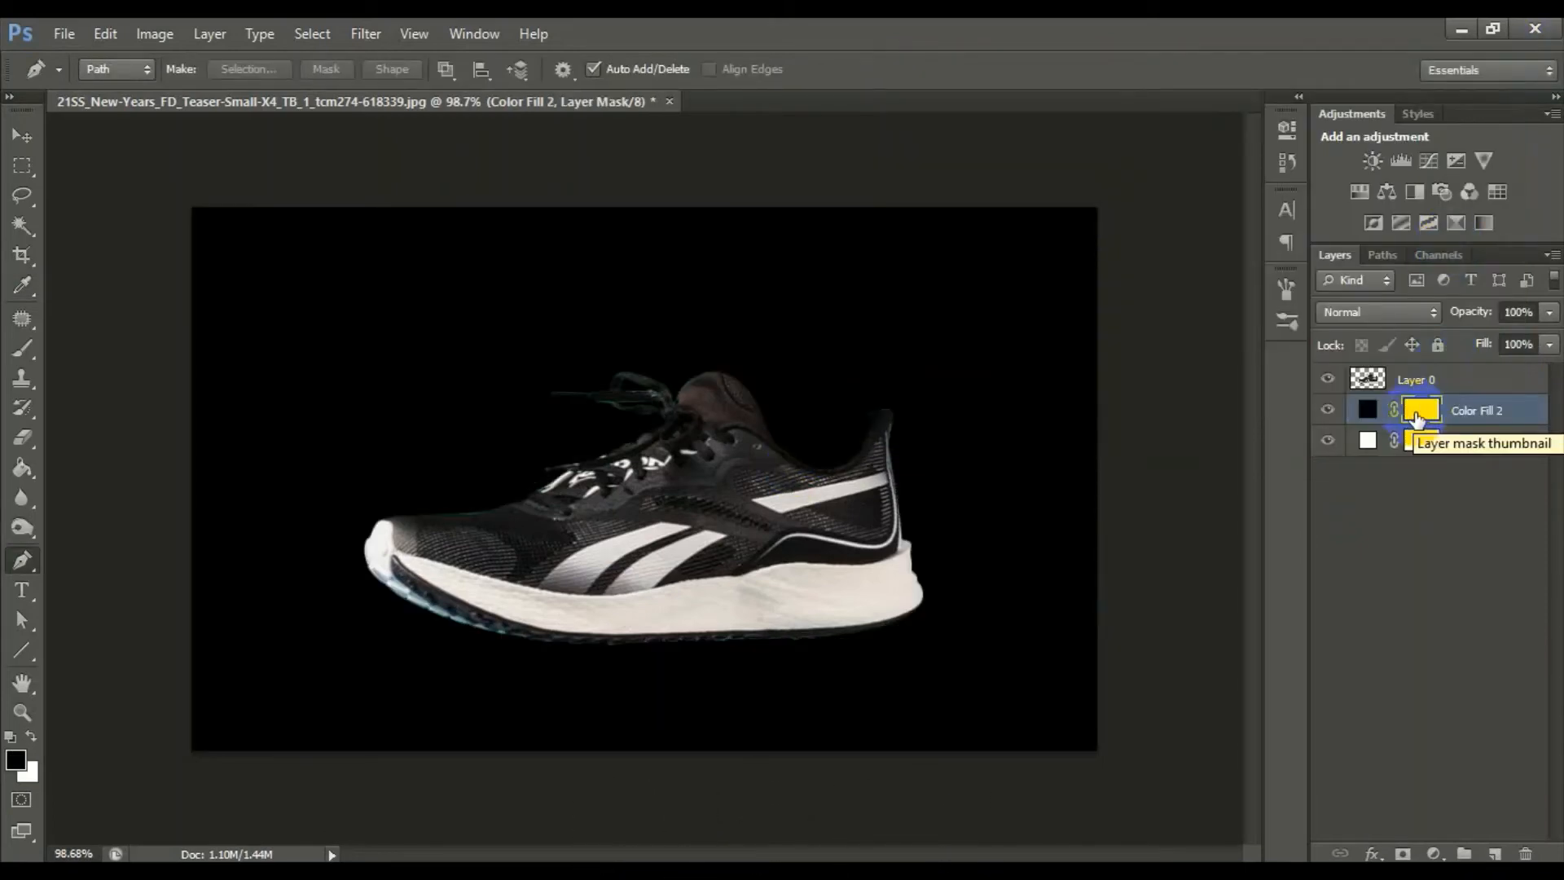
key("ctrl+i")
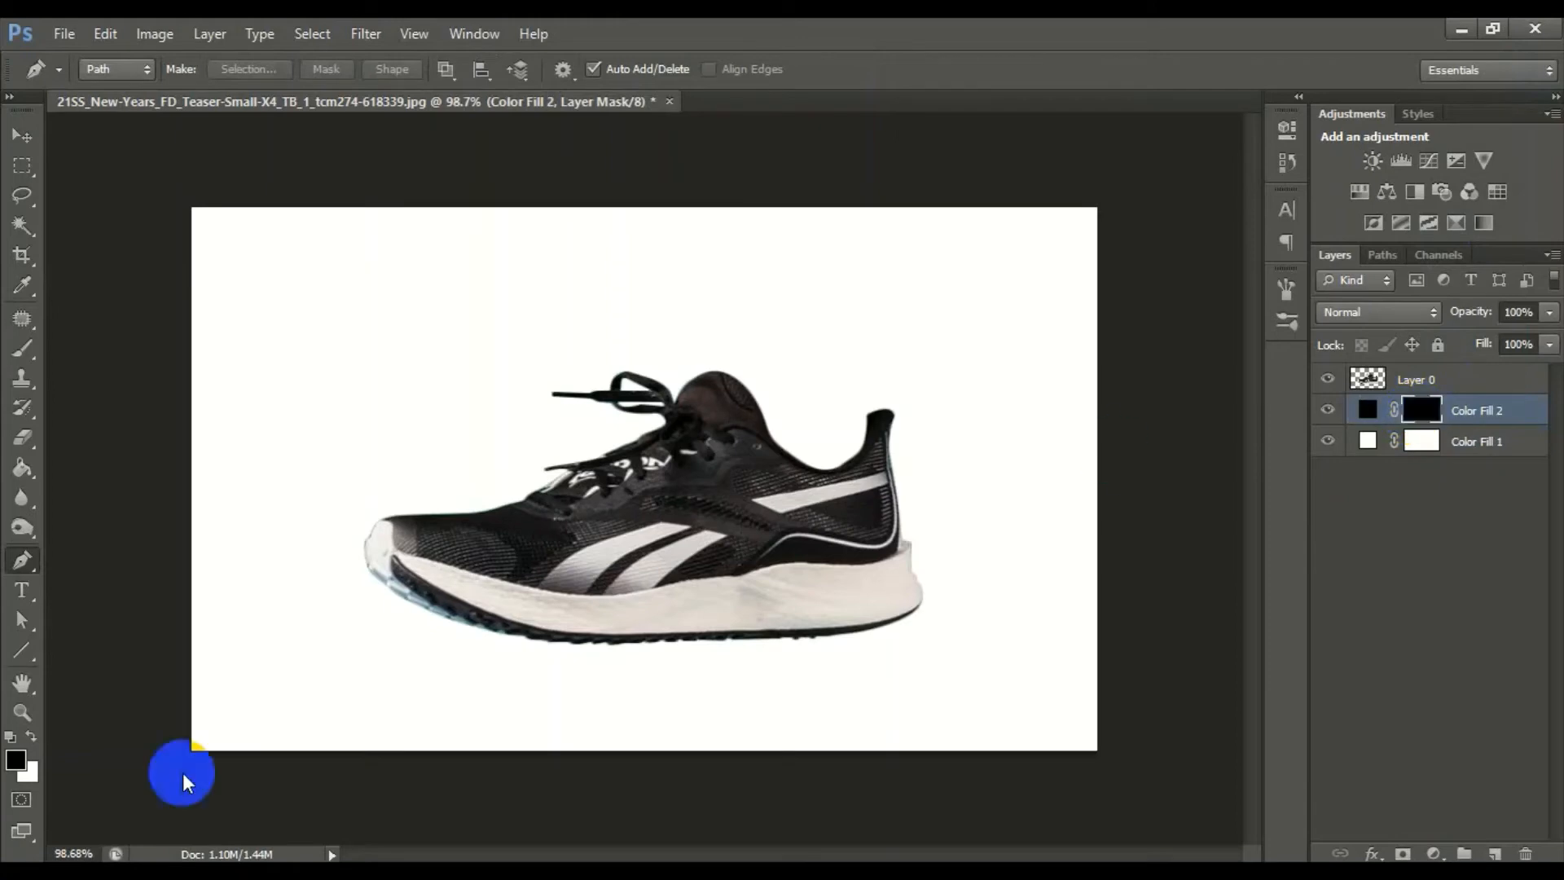
- Set up a soft brush with 0% hardness and flatten its tip to 12% roundness
left_click(23, 367)
left_click_drag(23, 373, 115, 339)
right_click(761, 593)
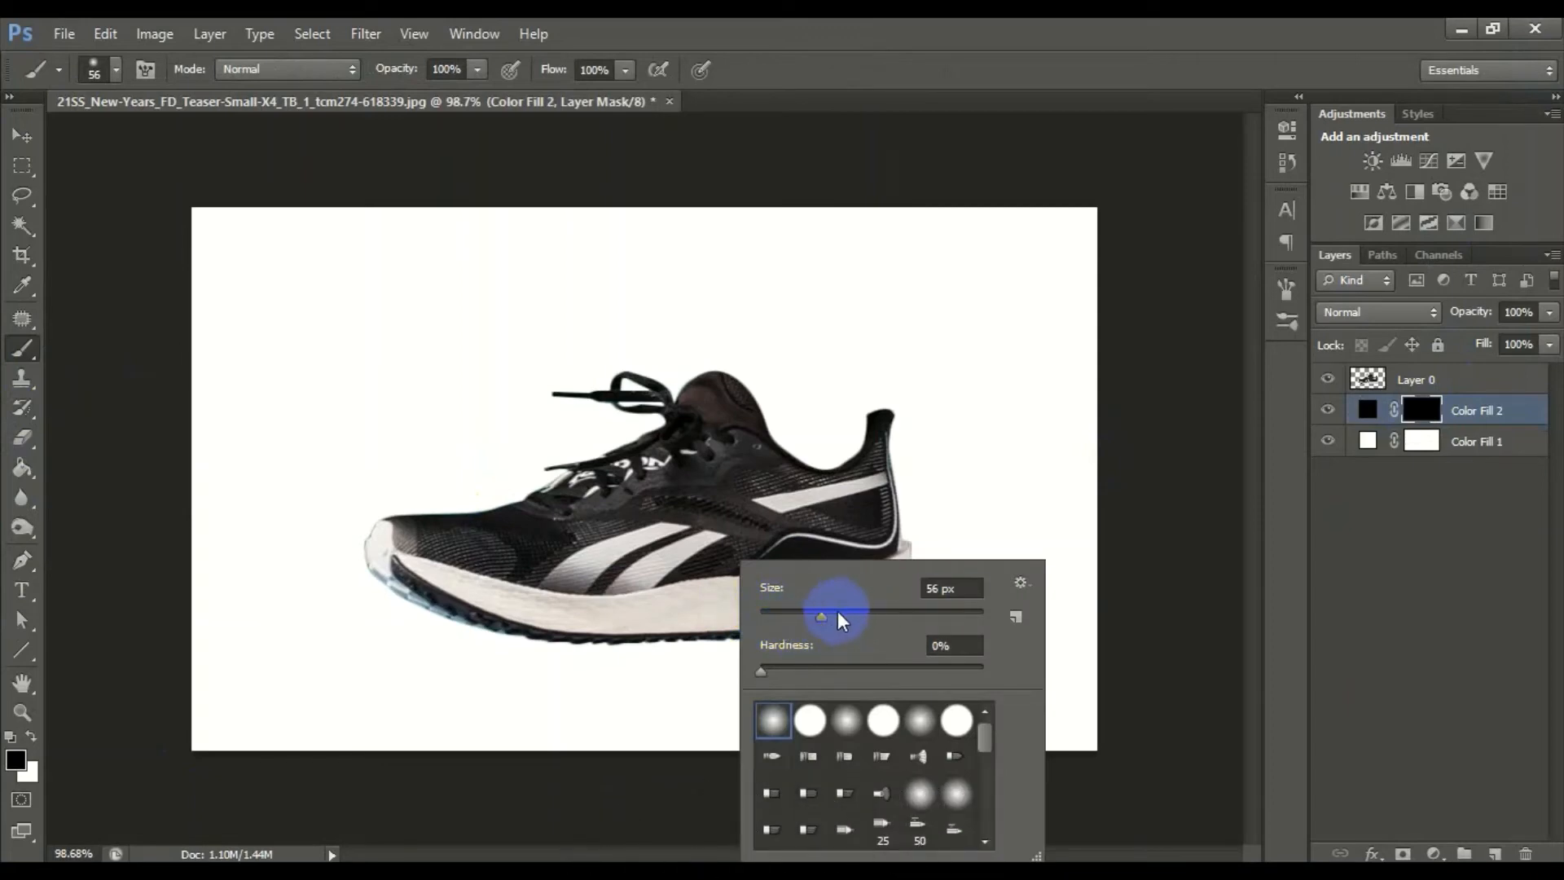
left_click_drag(842, 621, 848, 619)
left_click(1286, 321)
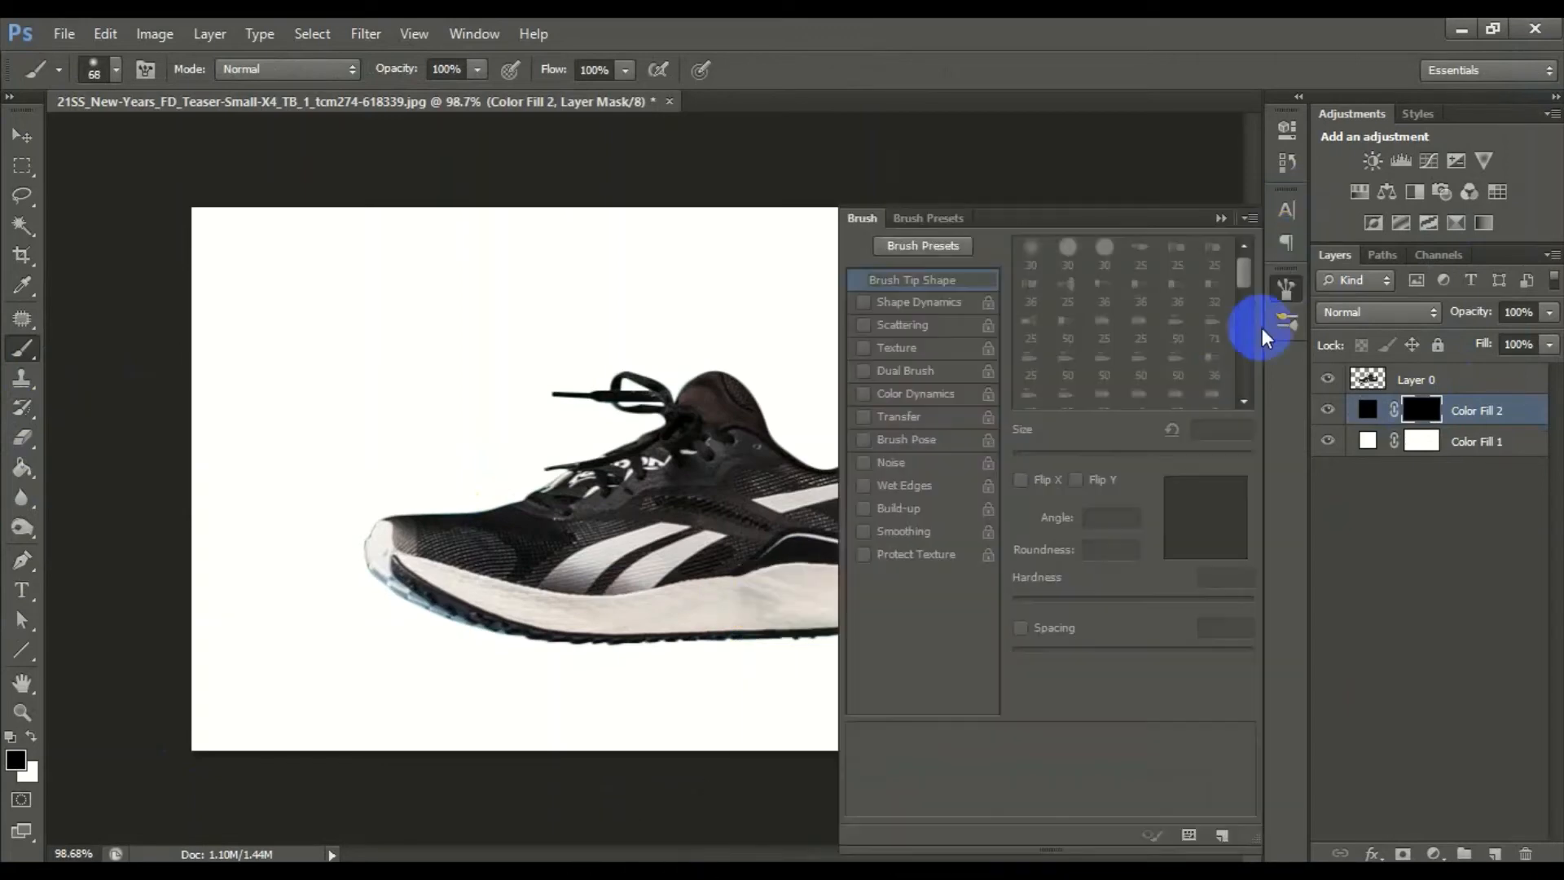
left_click_drag(1203, 493, 1204, 522)
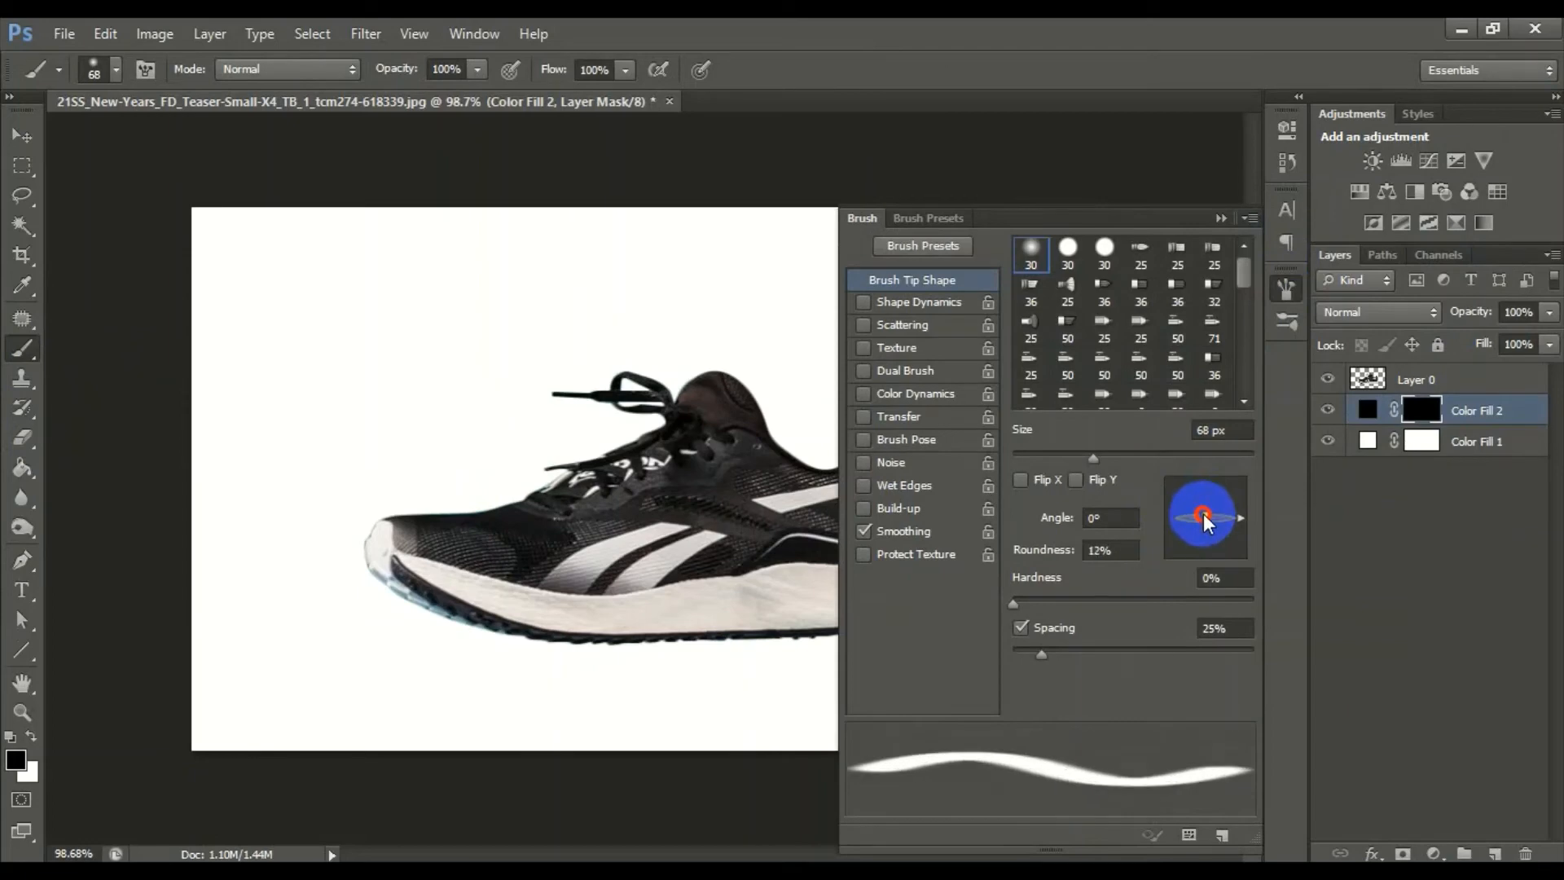
left_click(1286, 291)
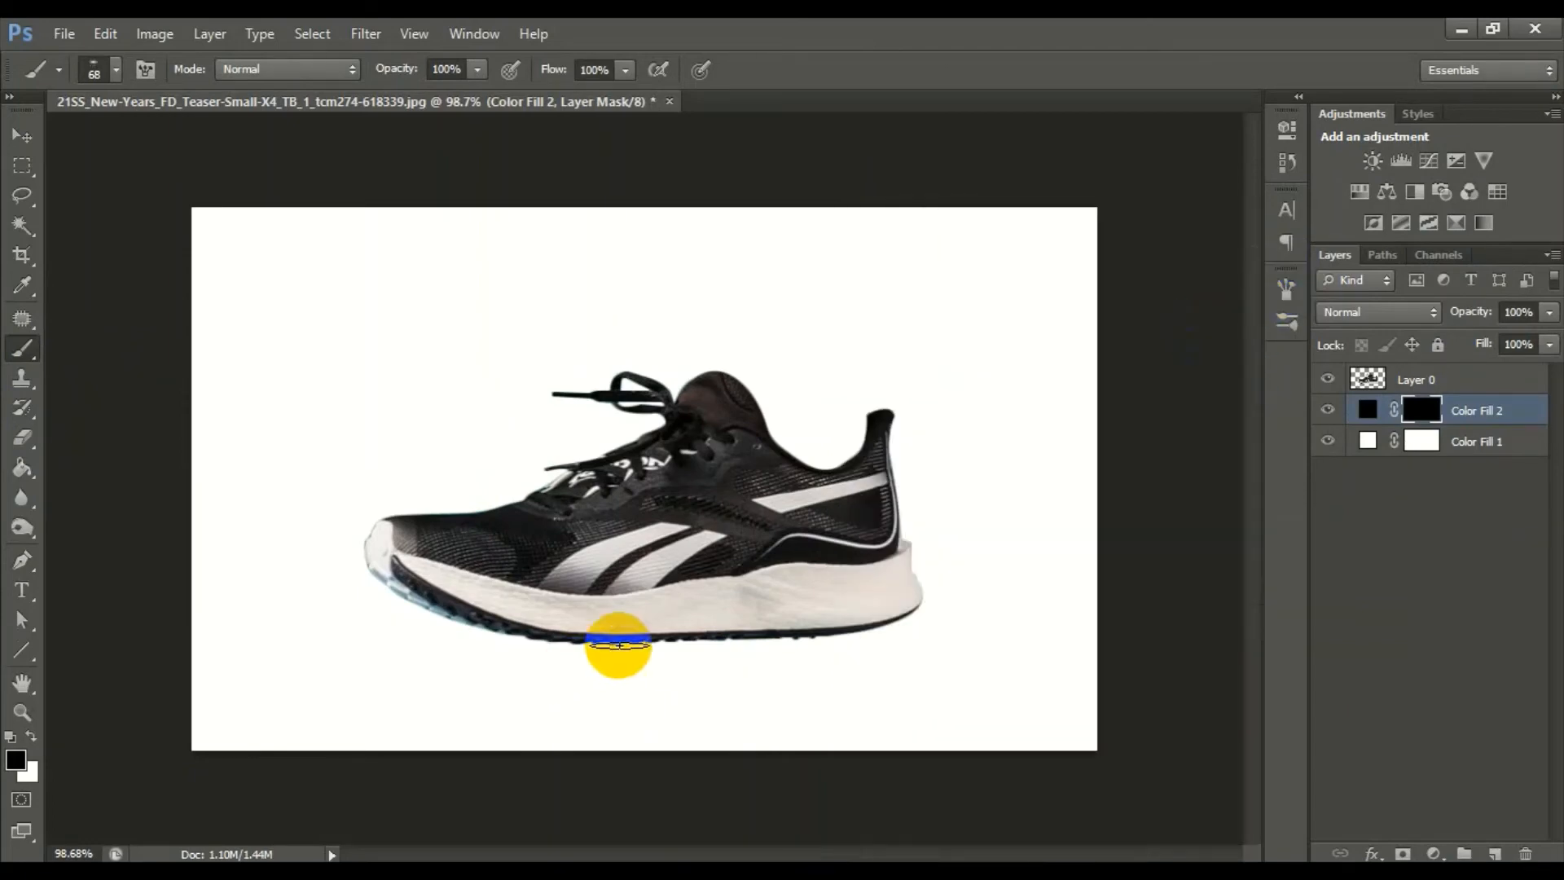
- Enlarge the brush to 267 px and paint white on the black fill's mask beneath the sole to form a shadow
right_click(619, 645)
left_click_drag(768, 619, 823, 617)
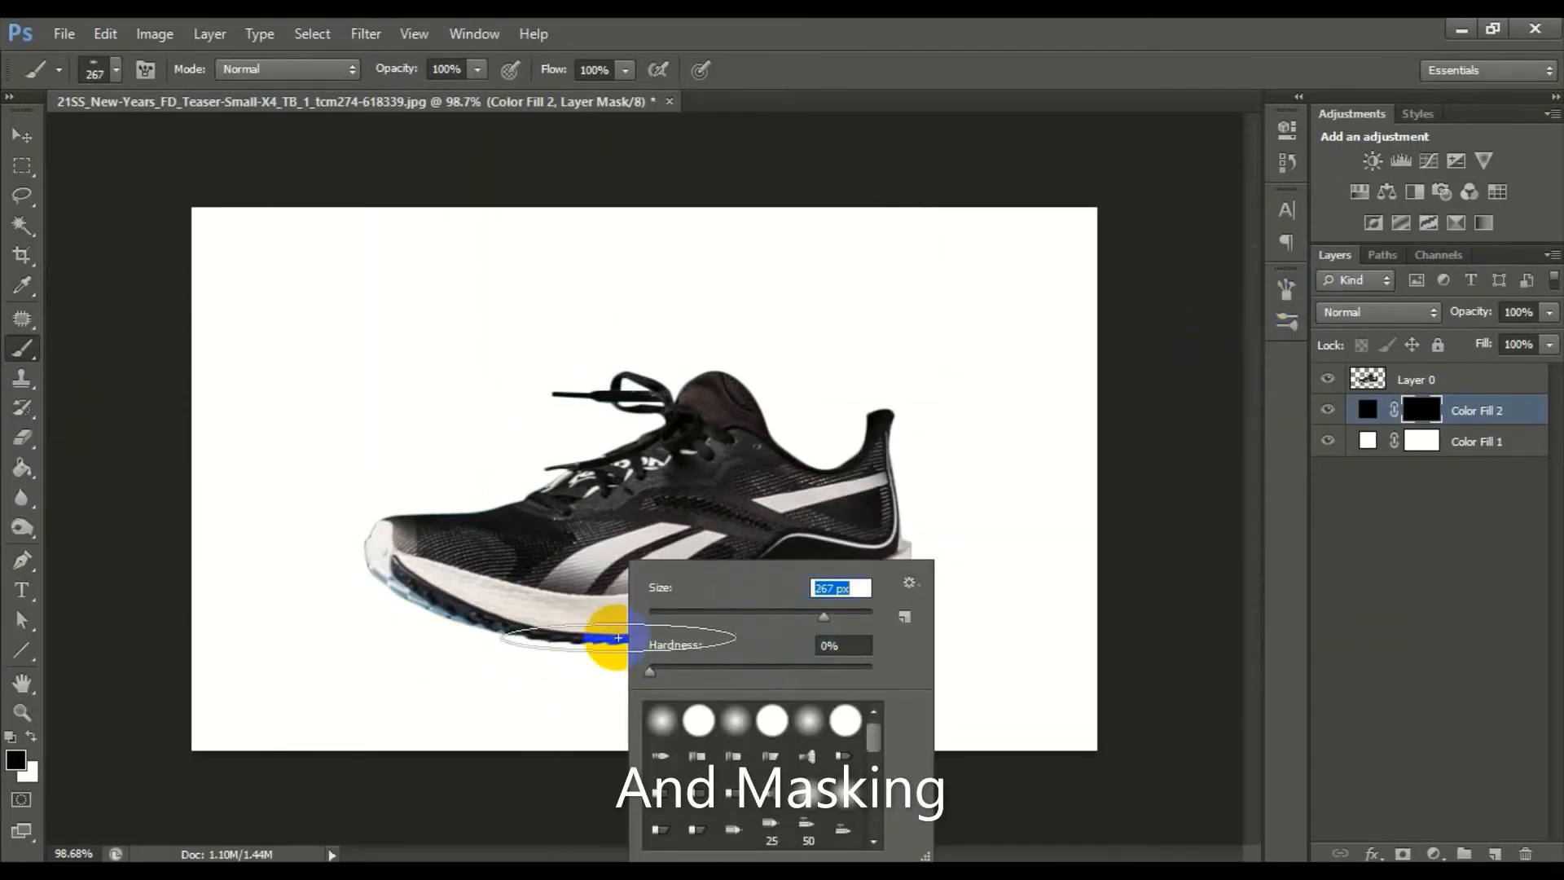
left_click(11, 736)
left_click_drag(646, 639, 648, 640)
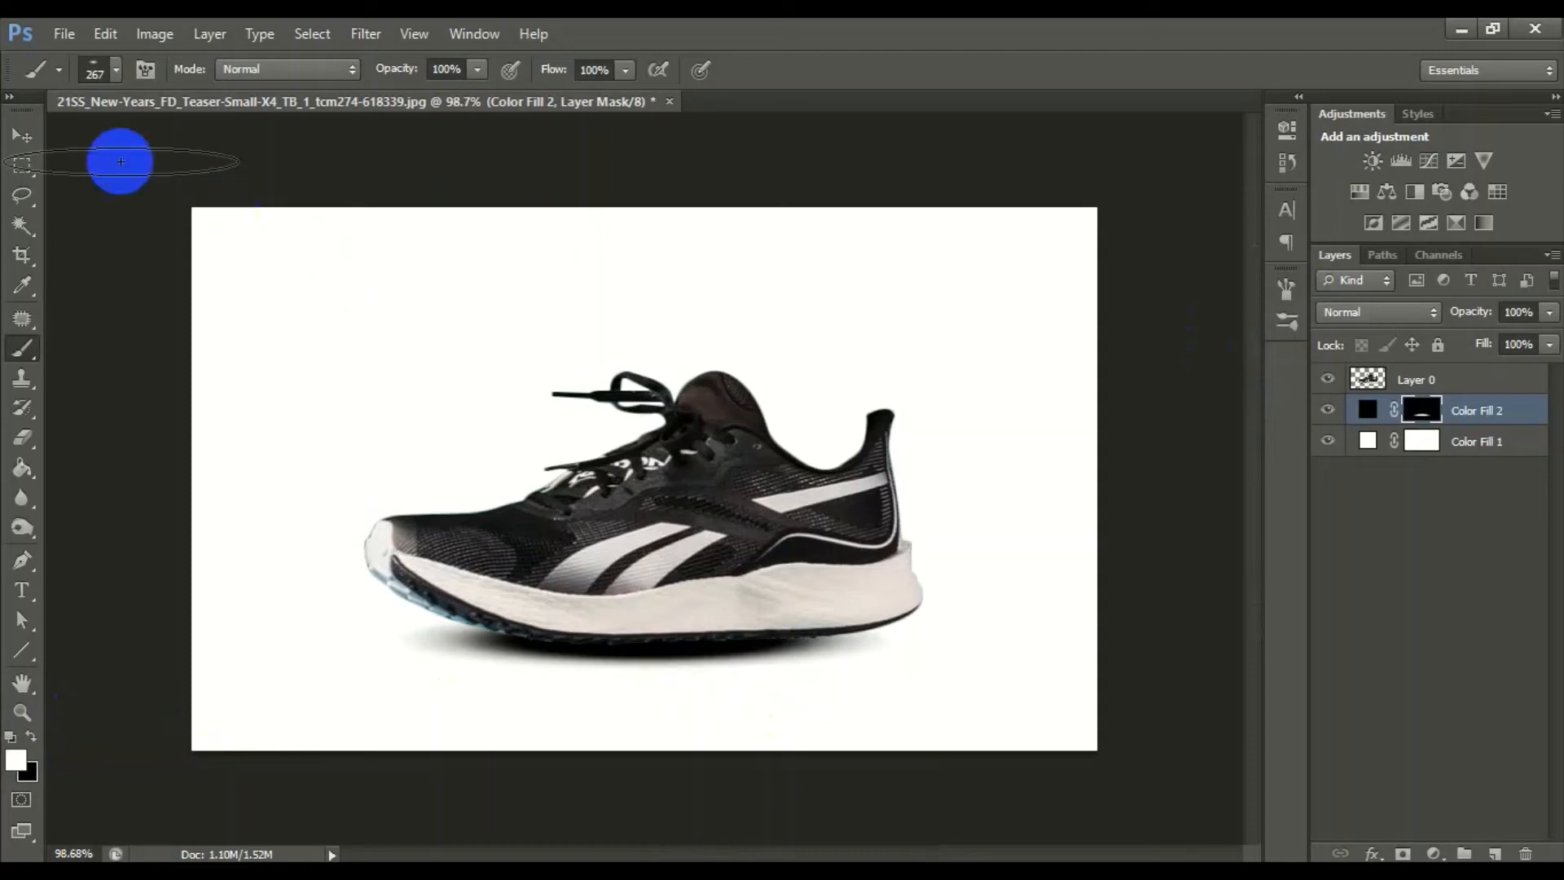
- Transform the shadow to about 29% of its height and stretch it sideways beyond both the toe and the heel
left_click(25, 135)
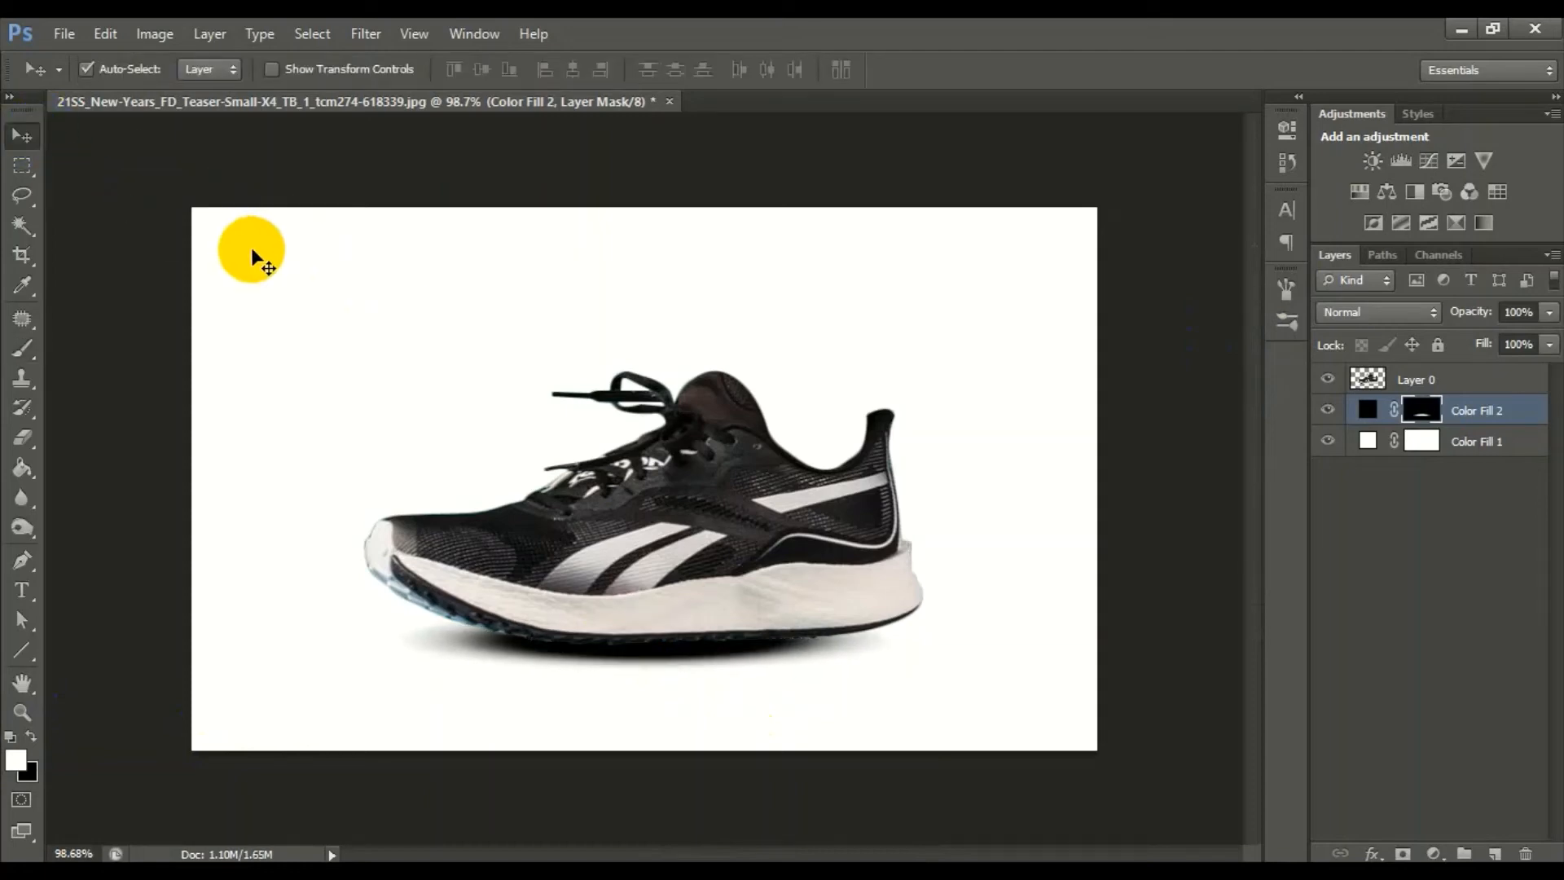
key("ctrl+t")
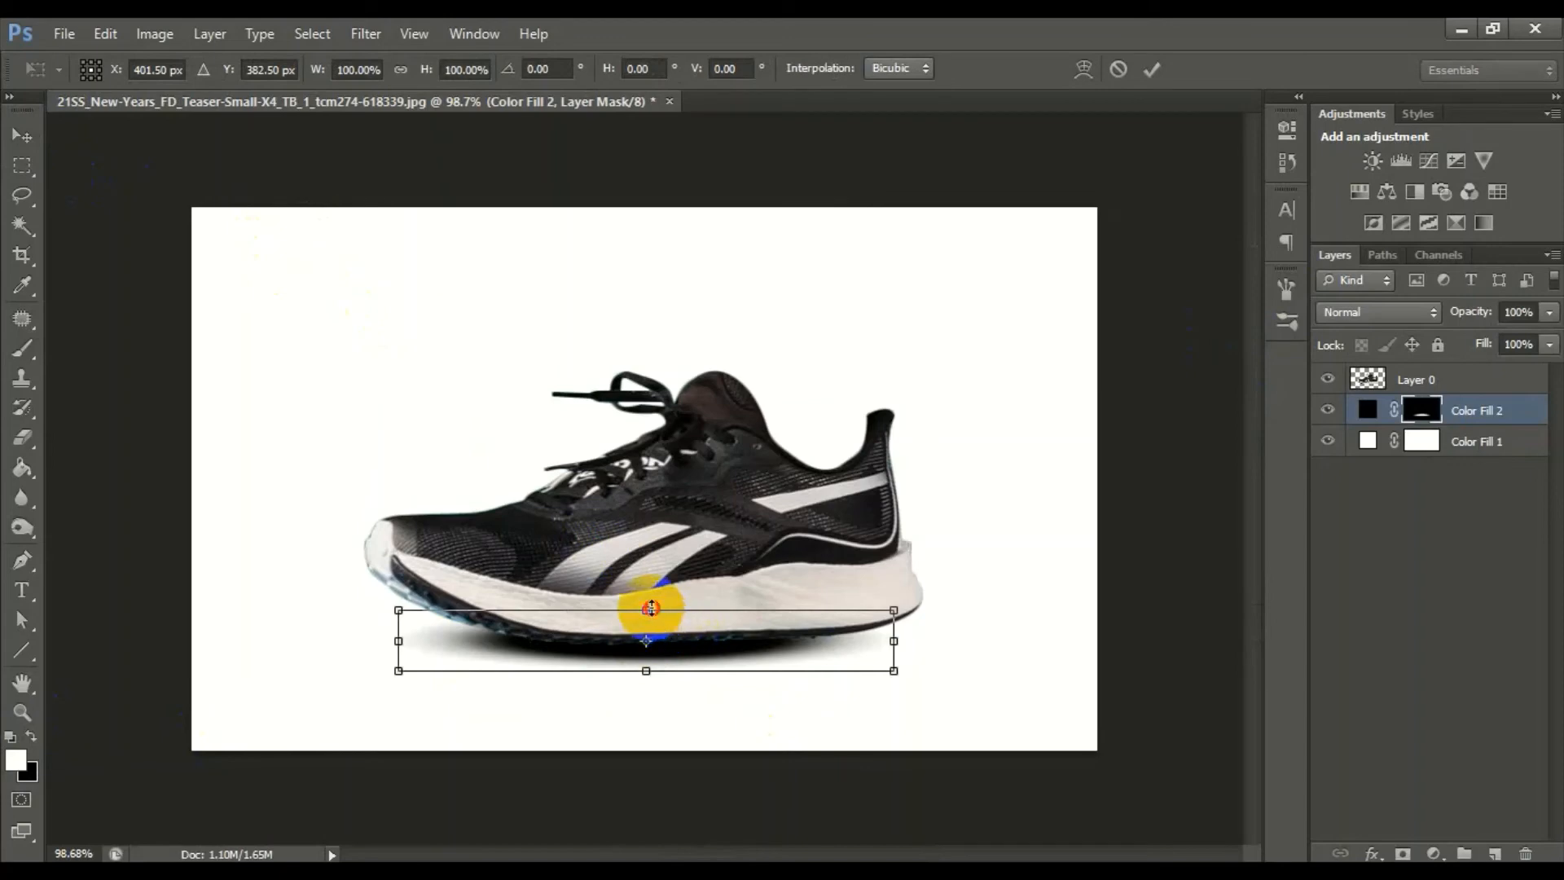
left_click_drag(650, 608, 647, 634)
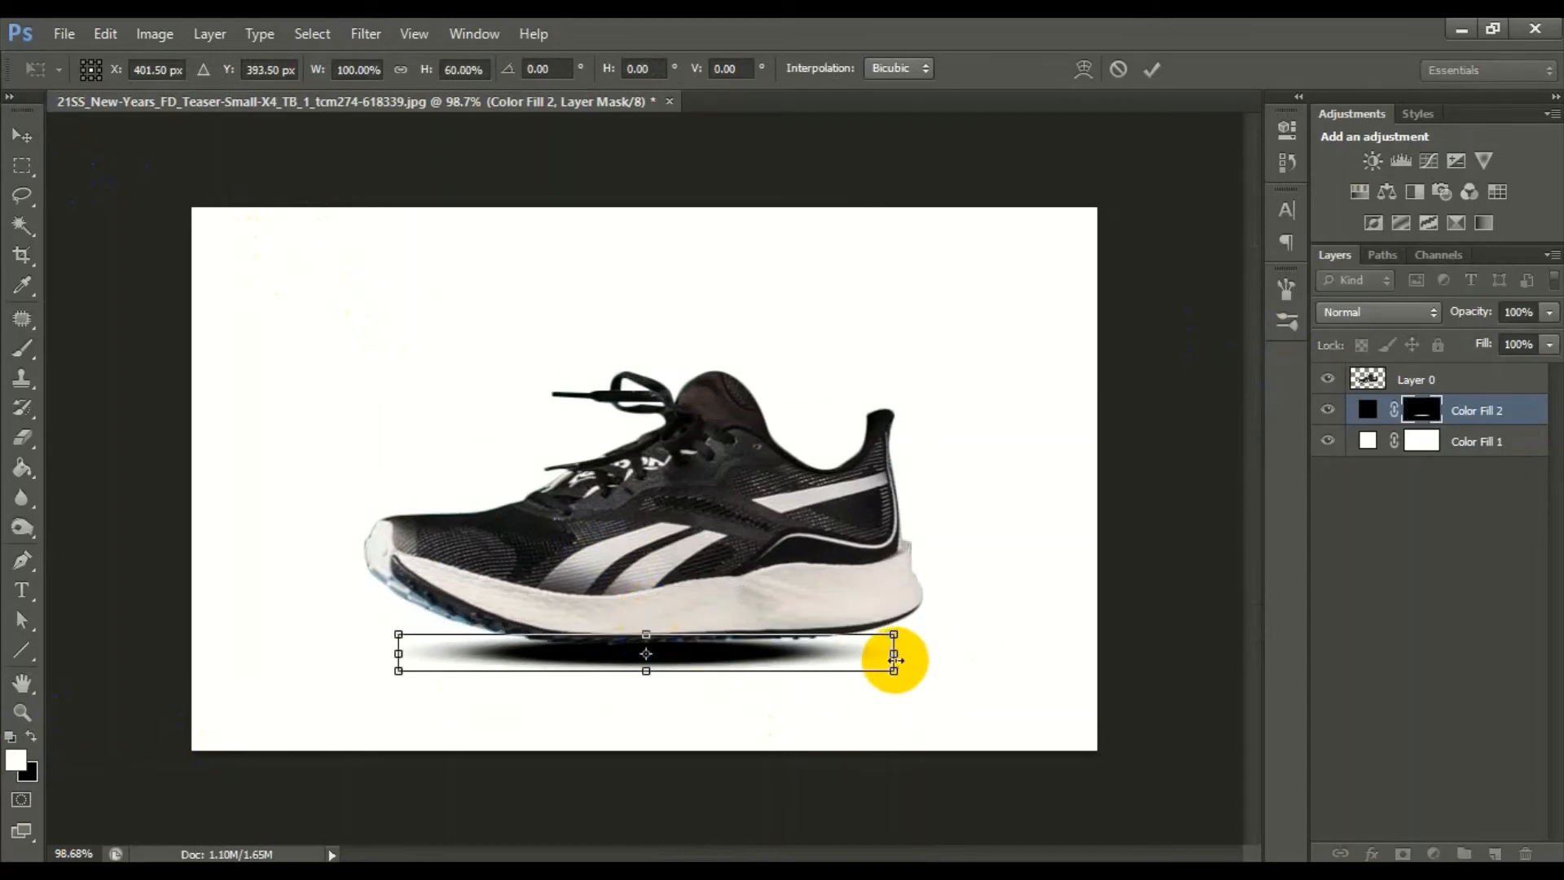
left_click_drag(894, 658, 1046, 655)
left_click_drag(928, 656, 855, 643)
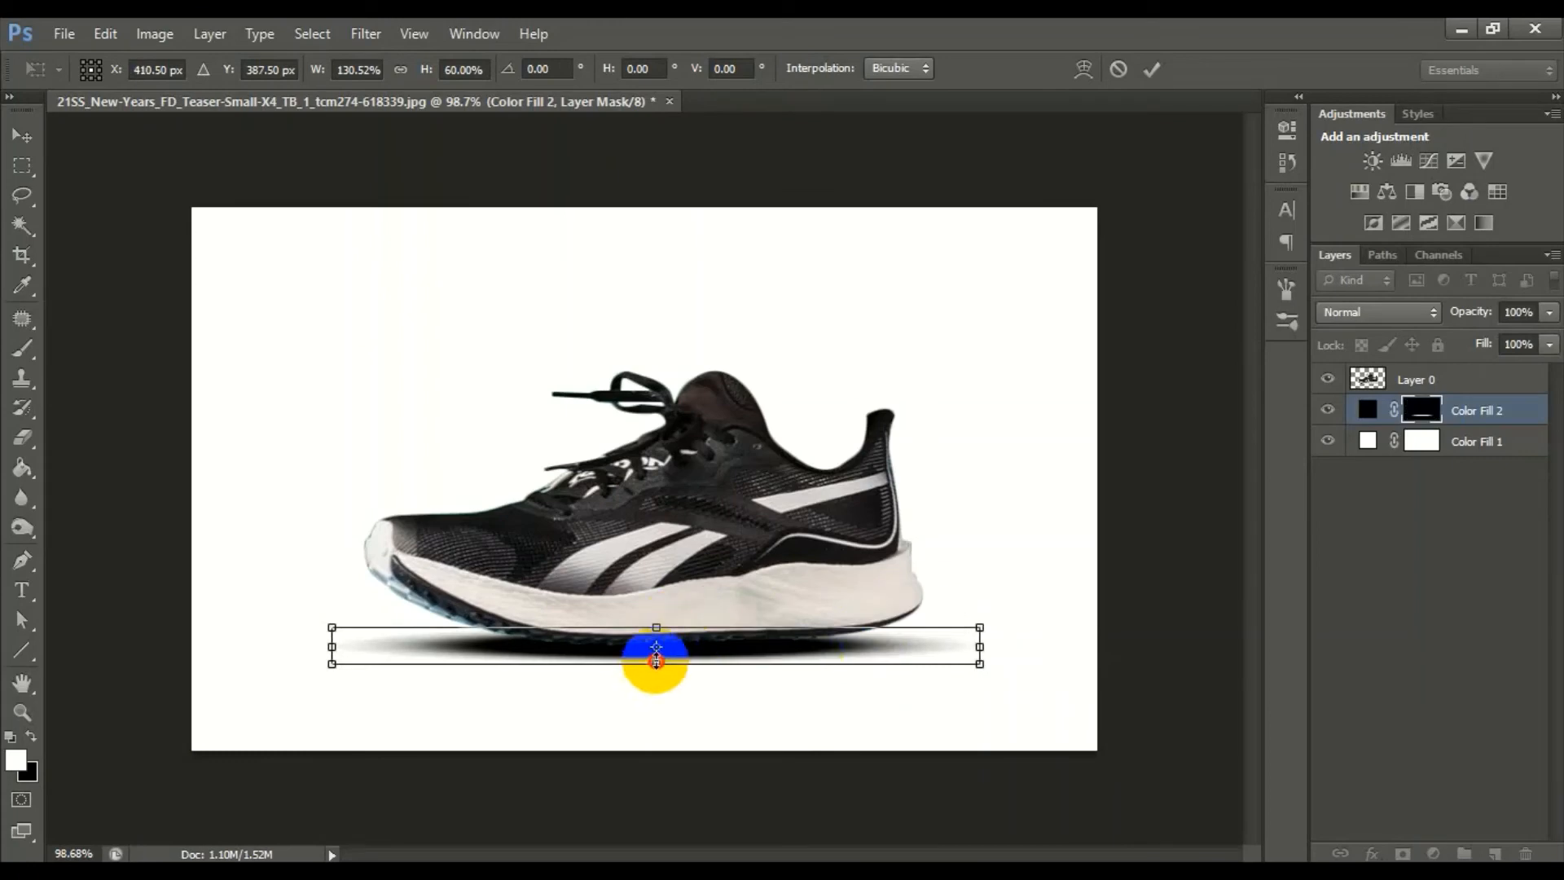
left_click_drag(656, 661, 656, 643)
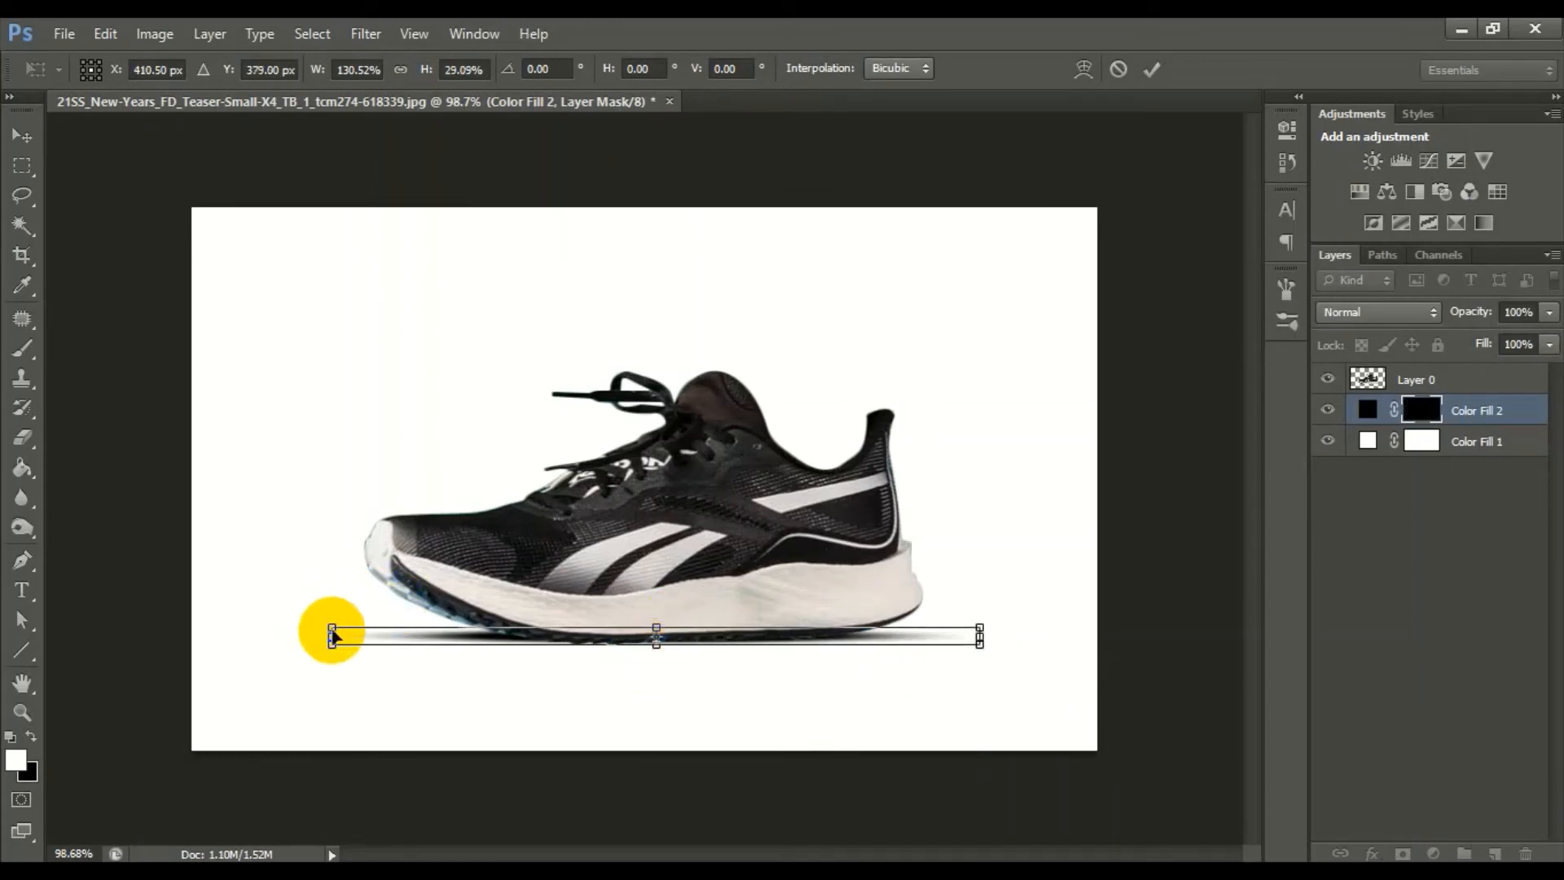
left_click_drag(333, 635, 273, 634)
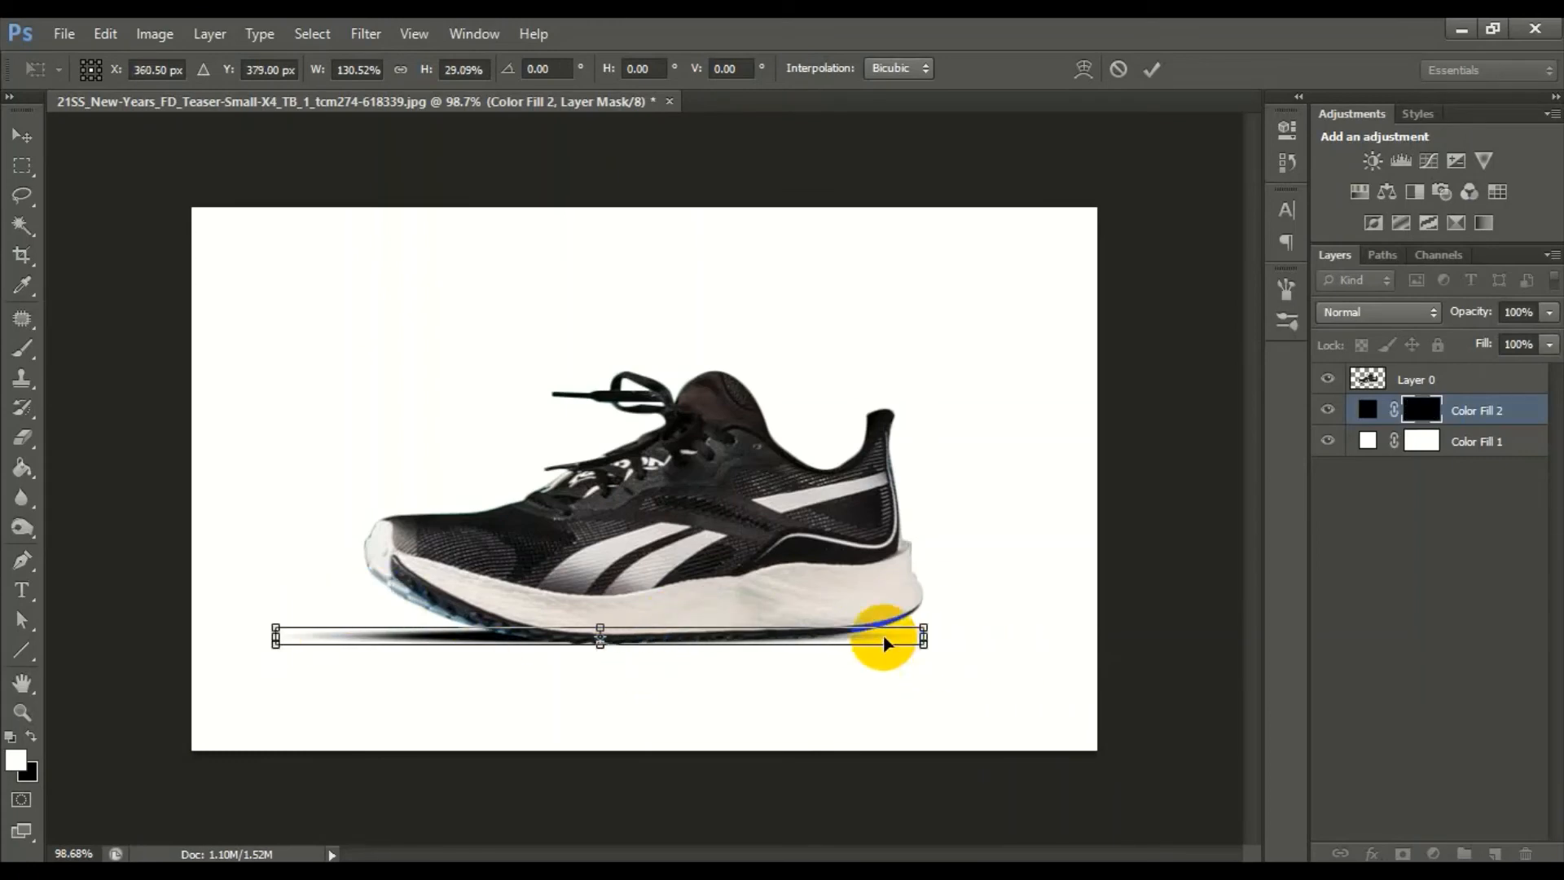
left_click_drag(923, 634, 995, 630)
left_click(1153, 70)
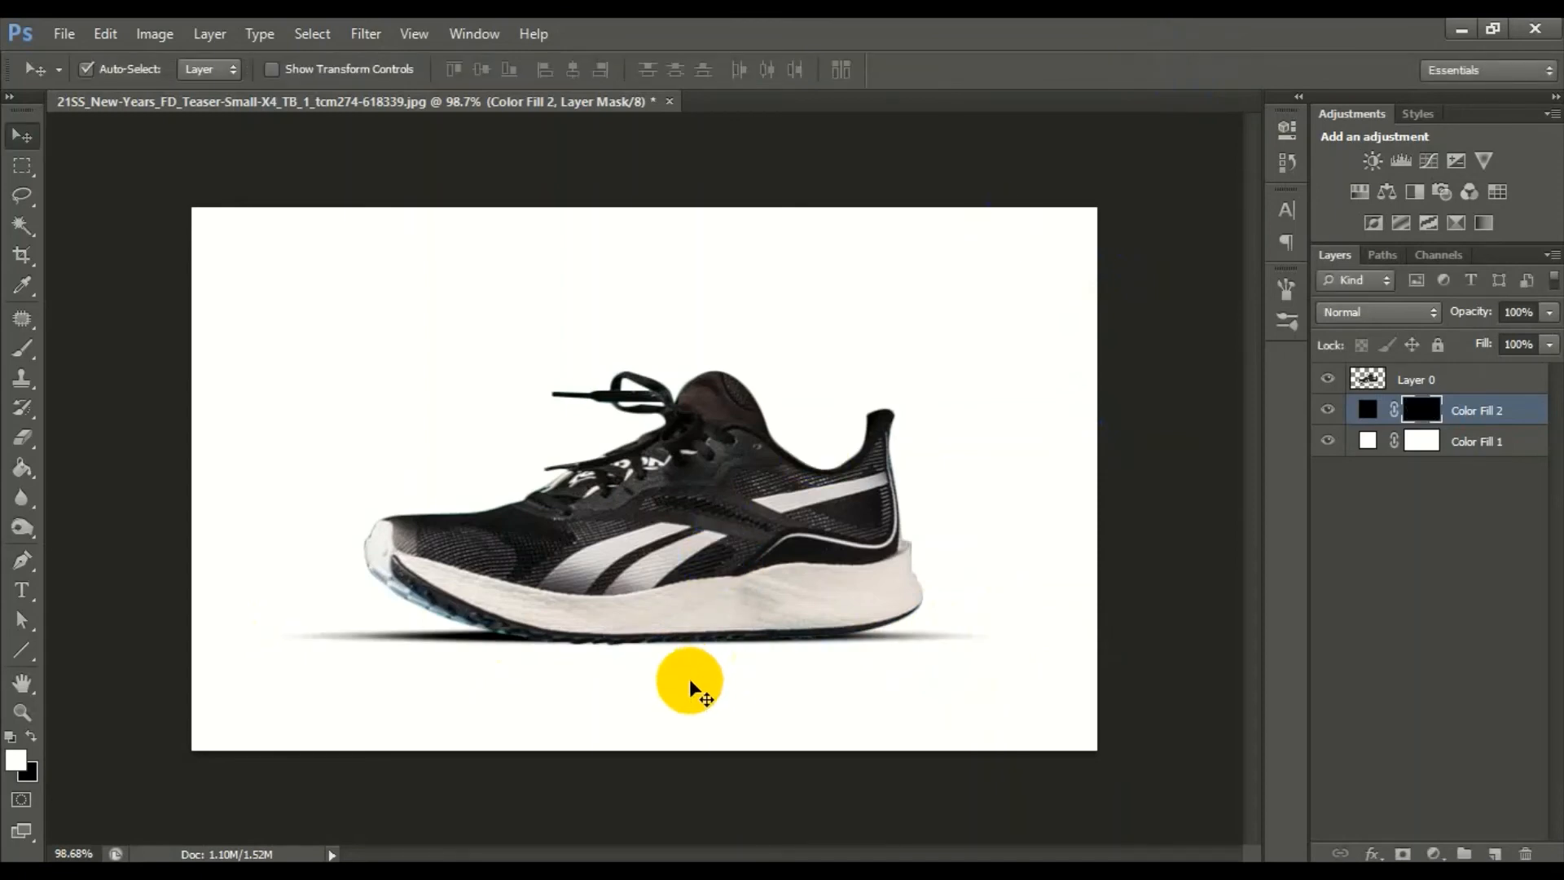
- Scale the shadow's height to 156.25% and nudge it up twice against the sole
key("ctrl+t")
left_click_drag(635, 640, 635, 654)
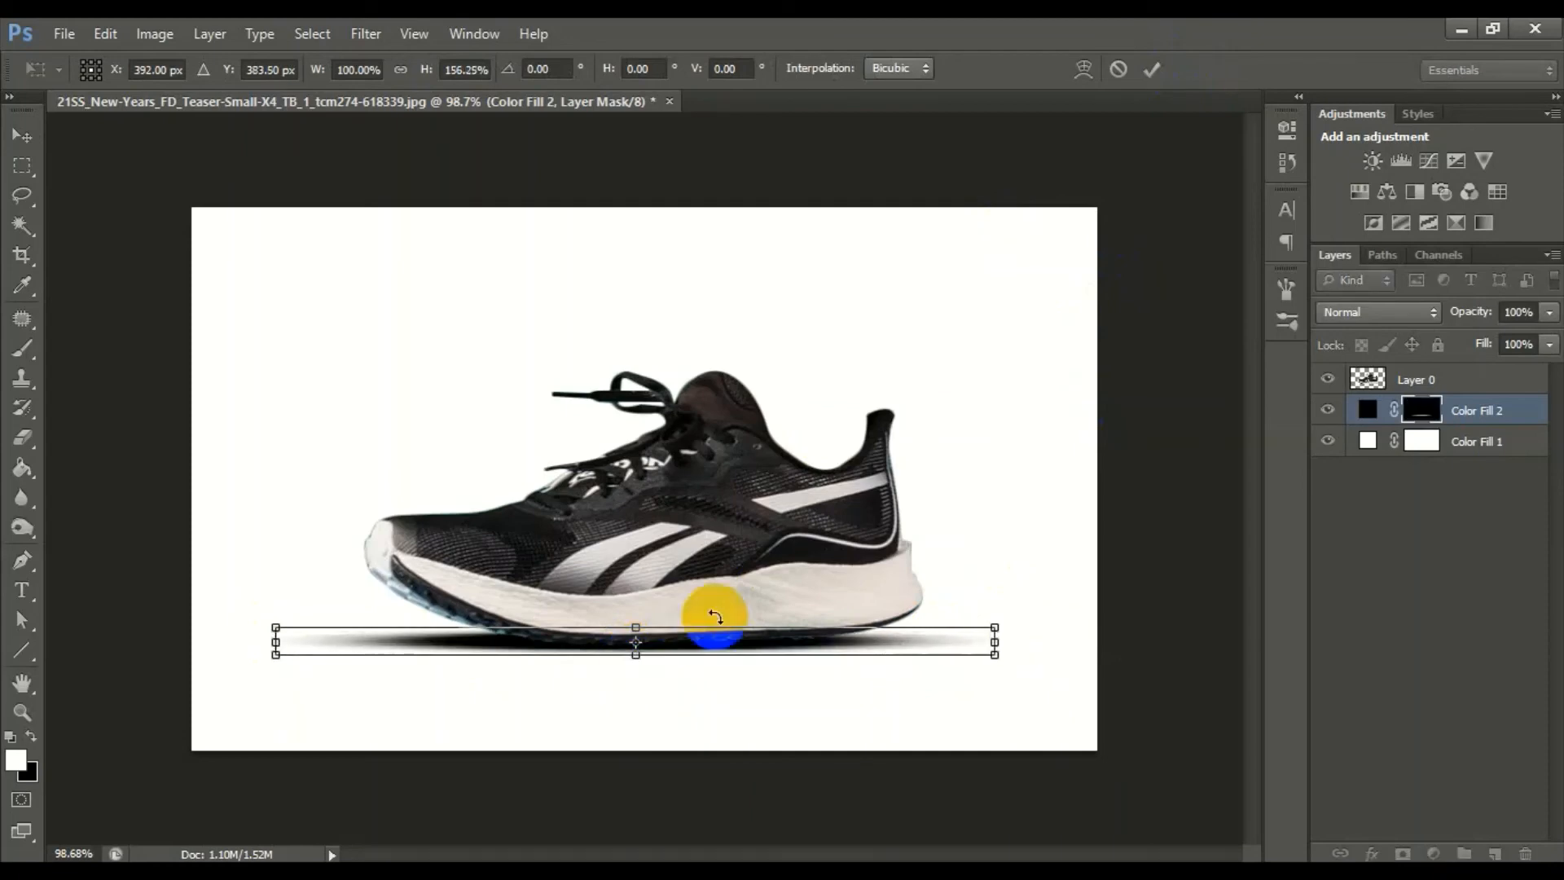
left_click(1151, 70)
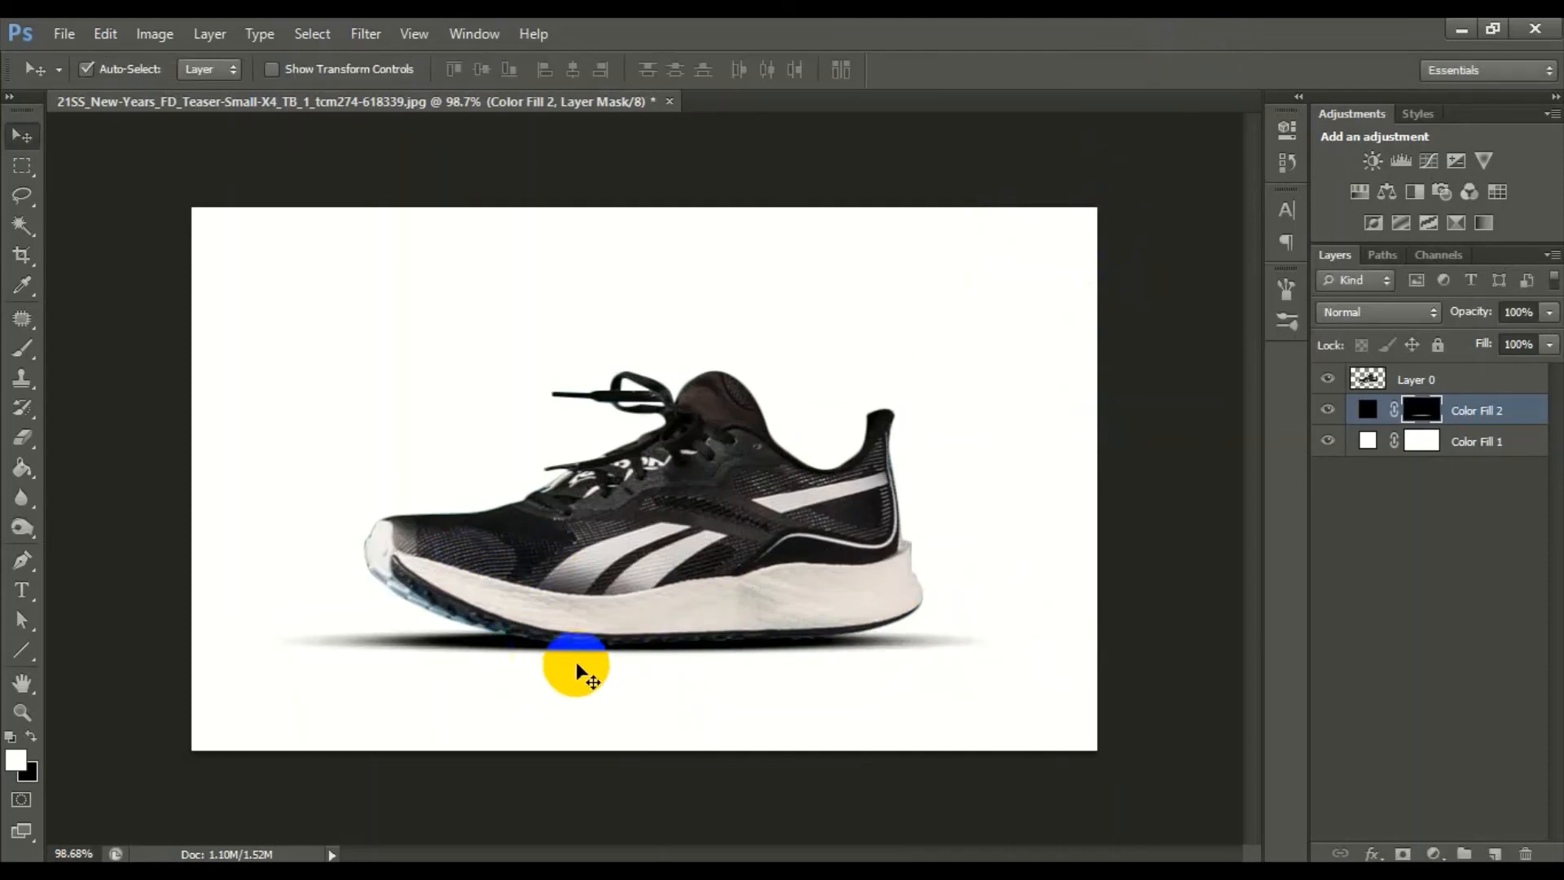
key("Up")
key("Up")
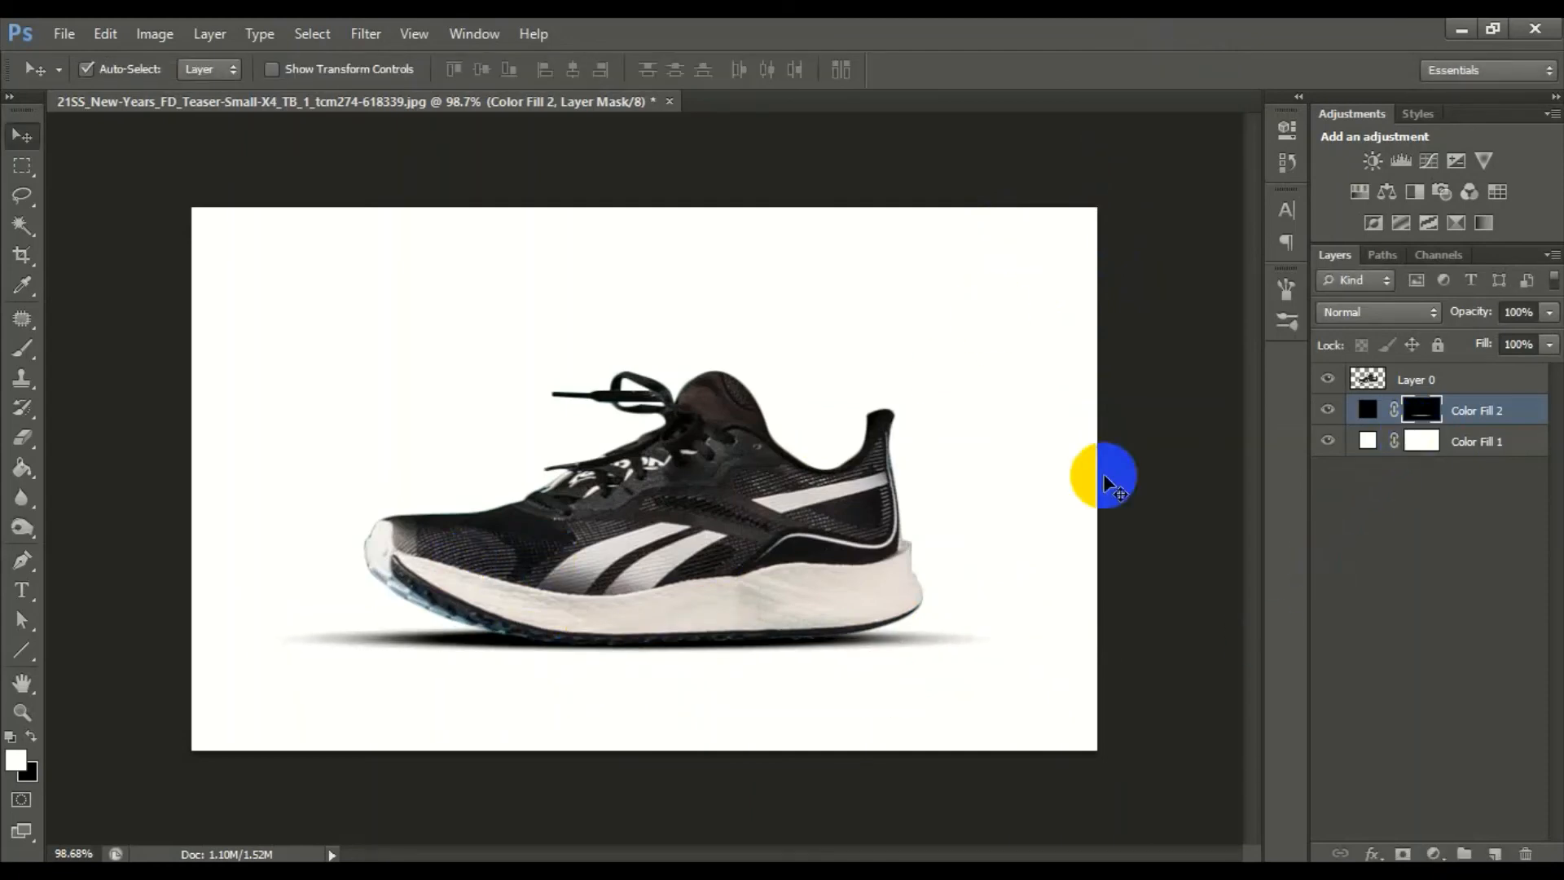
- Paint black on the shadow's mask to trim both protruding ends, and lower the black fill layer's opacity to 79%
left_click(24, 344)
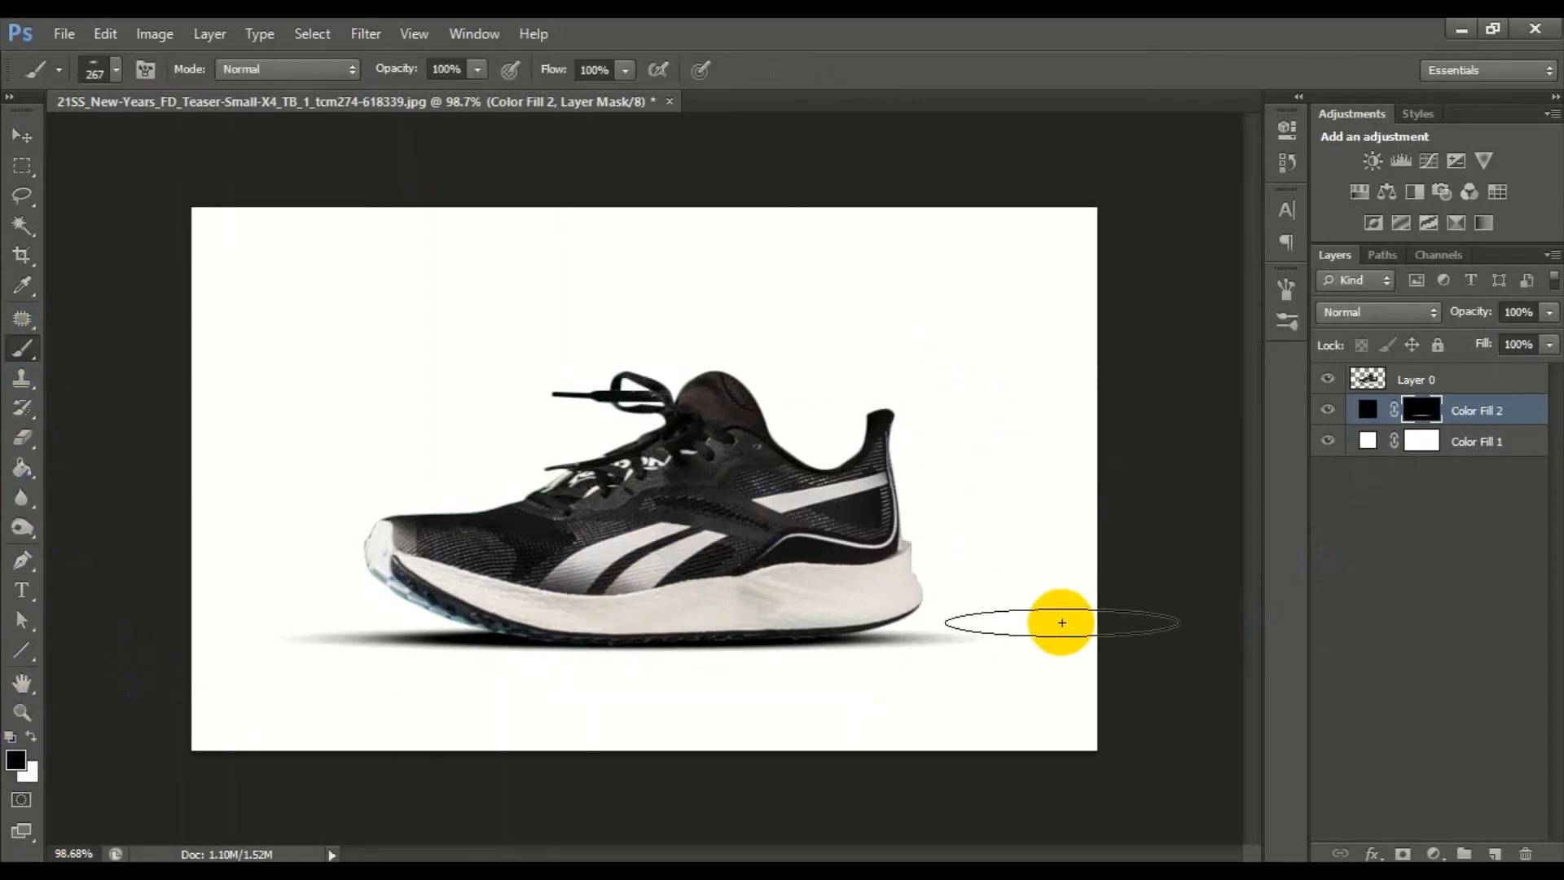
mouse_move(1062, 623)
left_mouse_down()
mouse_move(1037, 660)
mouse_move(1059, 637)
left_mouse_up()
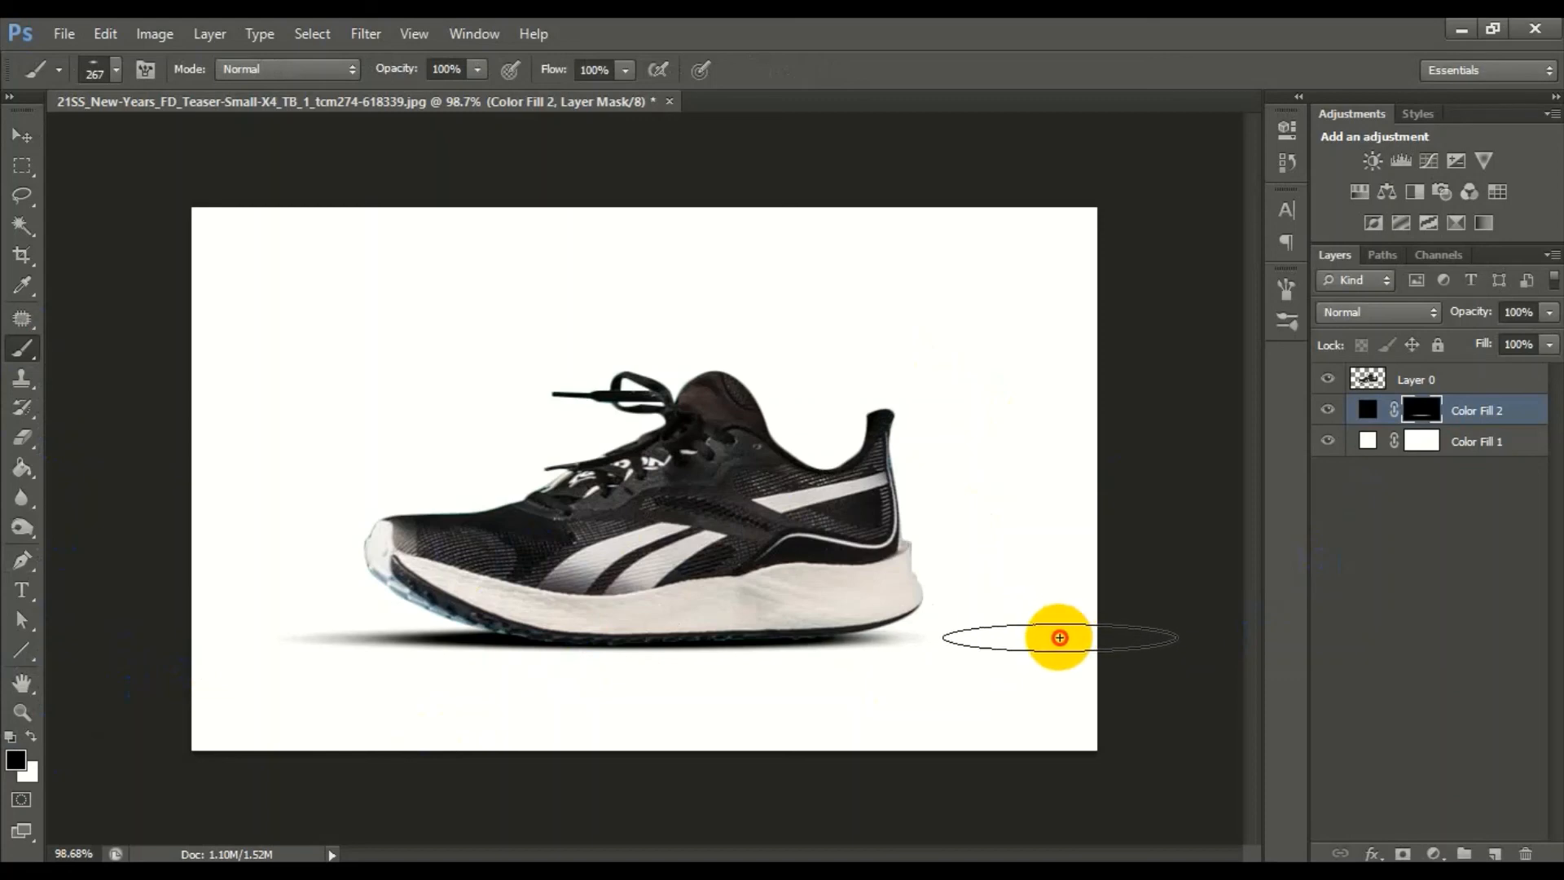
mouse_move(206, 632)
left_mouse_down()
mouse_move(218, 650)
mouse_move(218, 627)
left_mouse_up()
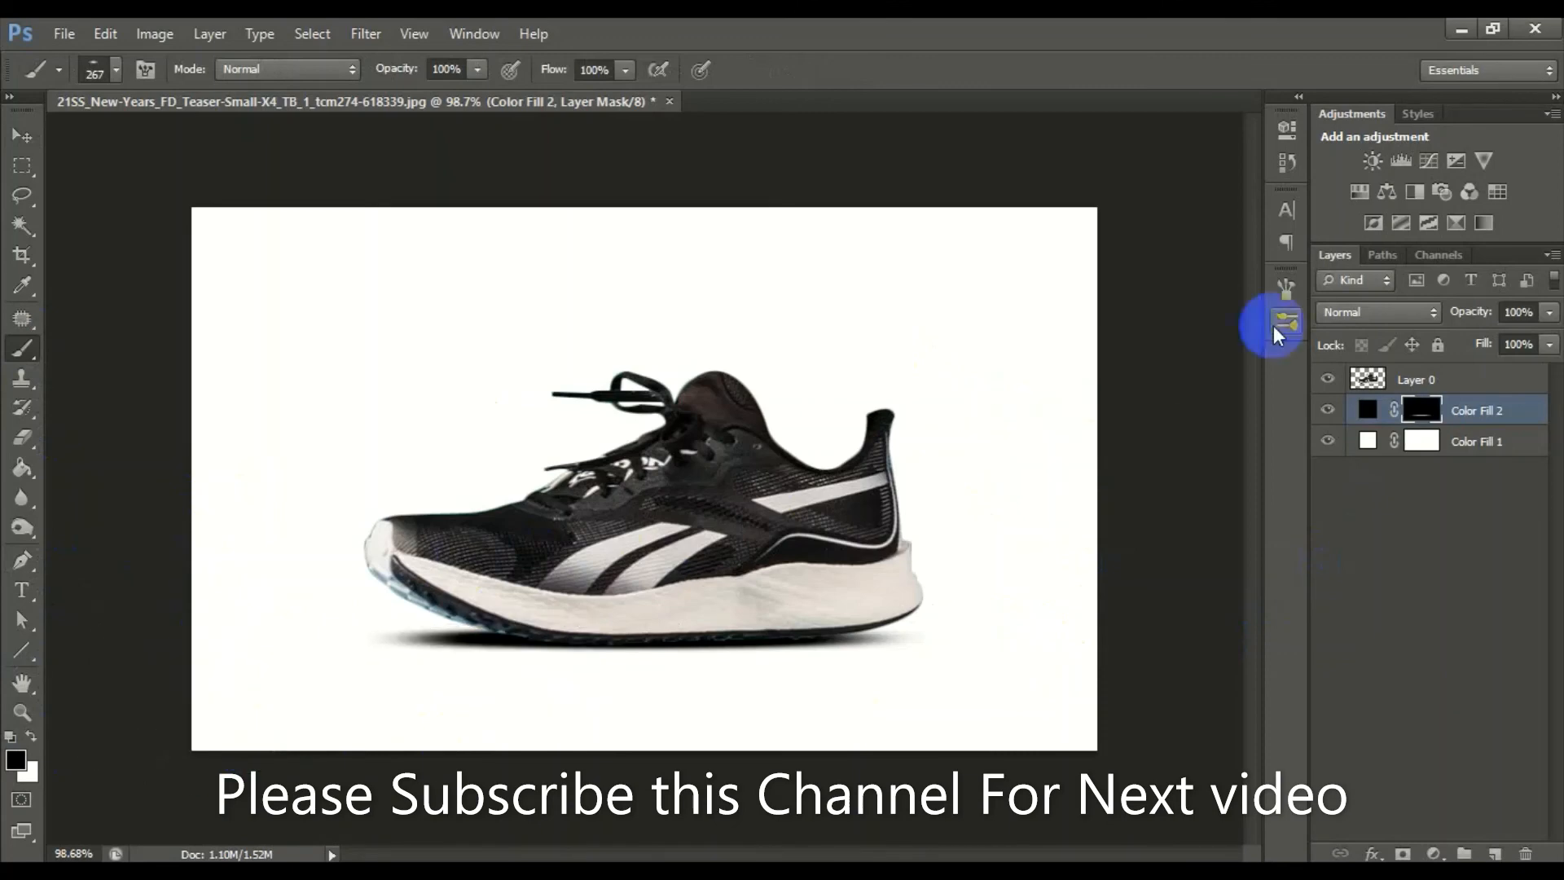
mouse_move(1551, 334)
left_mouse_down()
mouse_move(1509, 344)
mouse_move(1534, 347)
left_mouse_up()
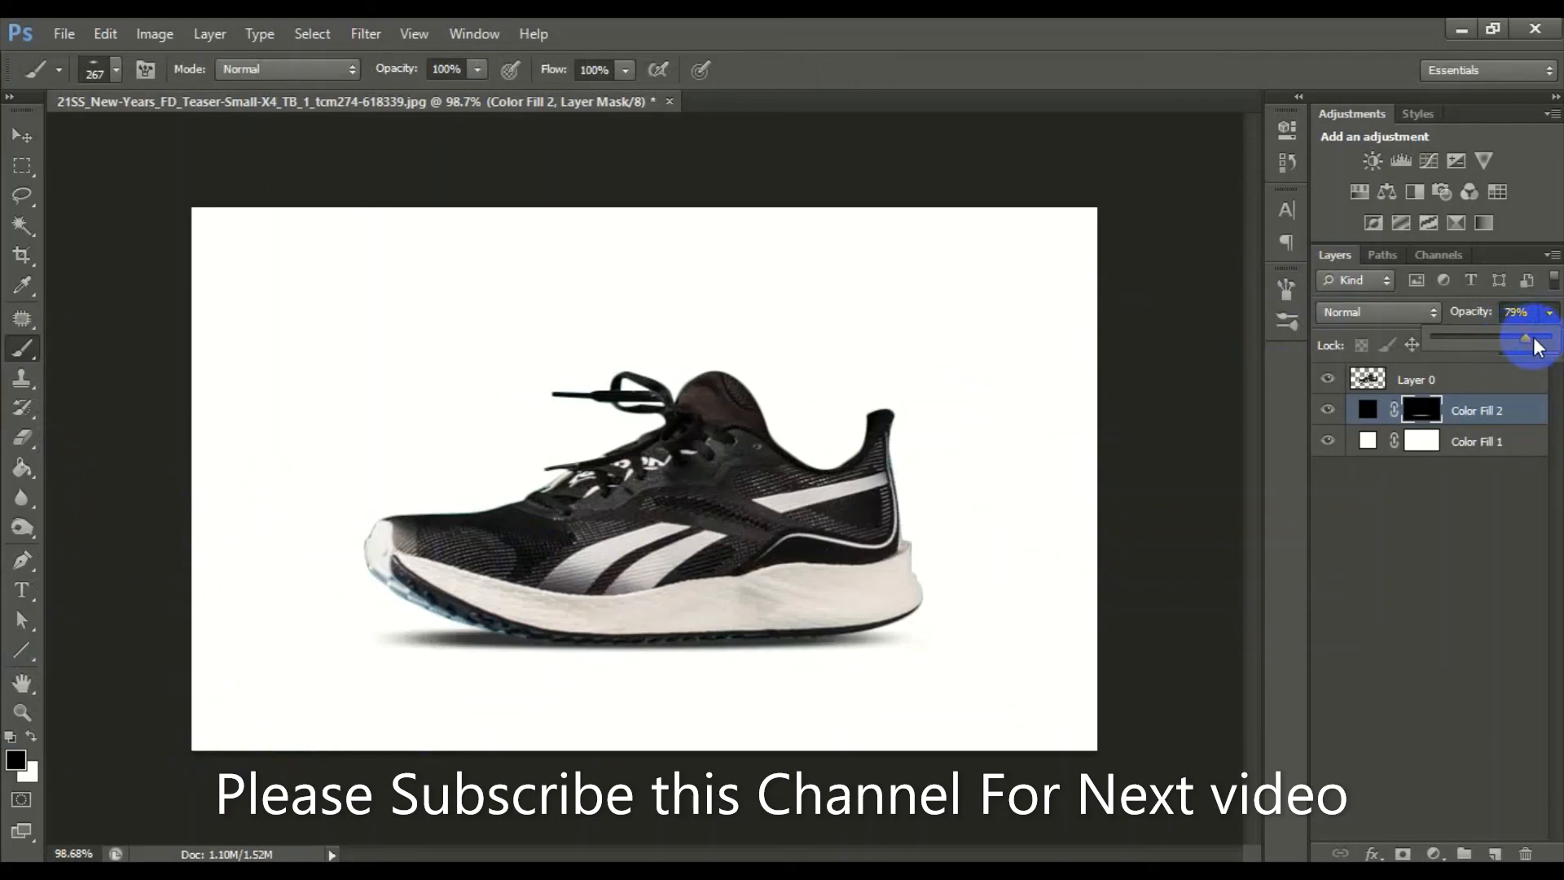